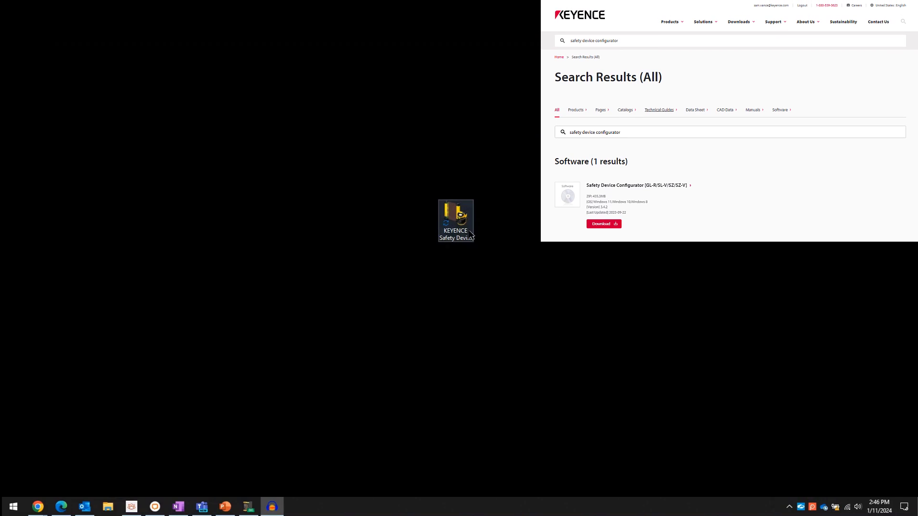
Launch Safety Device Configurator and open SZ-V Configurator.
double_click(453, 217)
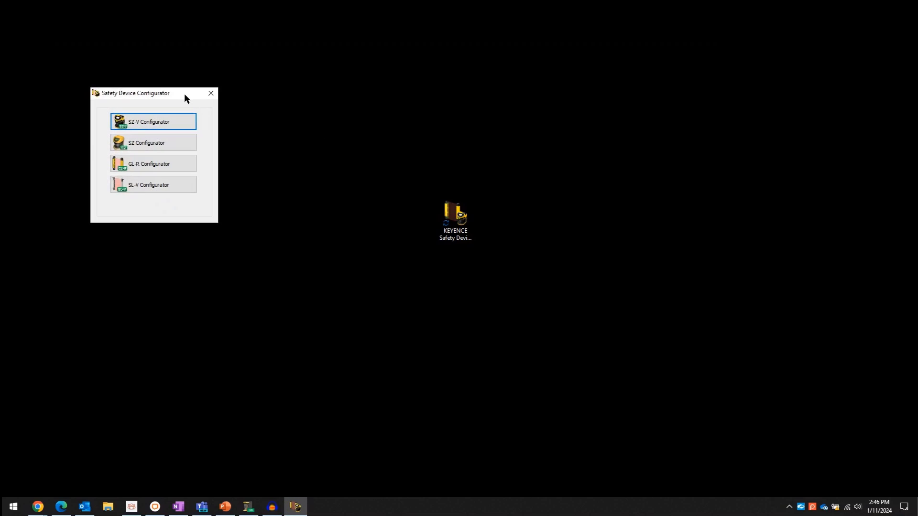
drag(185, 94, 491, 165)
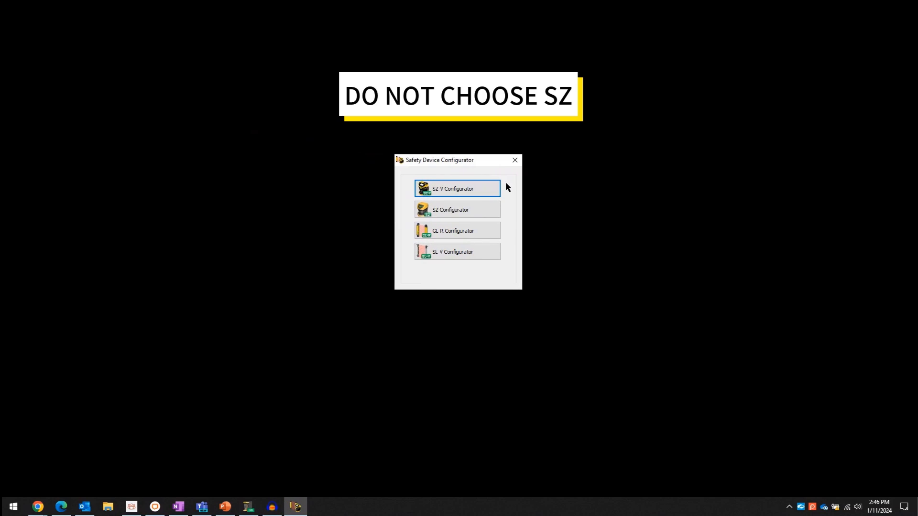
click(493, 190)
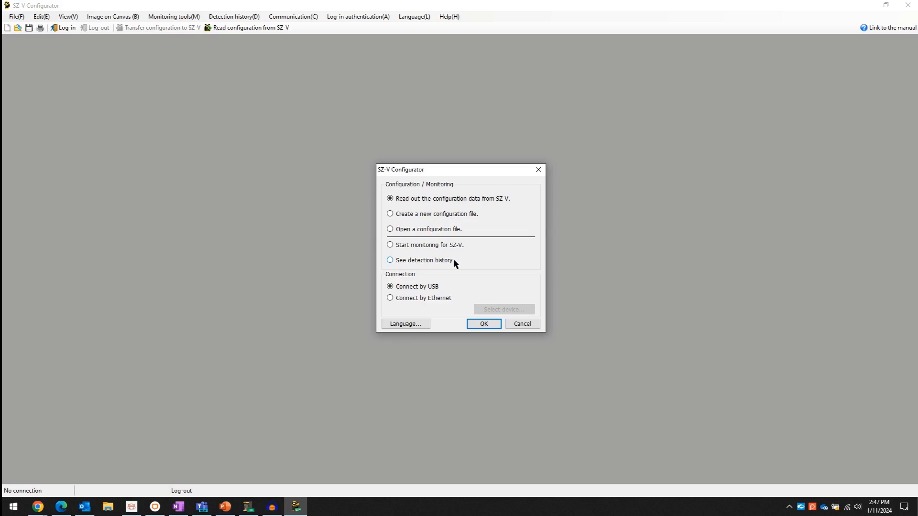
Create a new configuration file for an SZ-V04 scanner with one head (Head1).
click(448, 214)
click(485, 323)
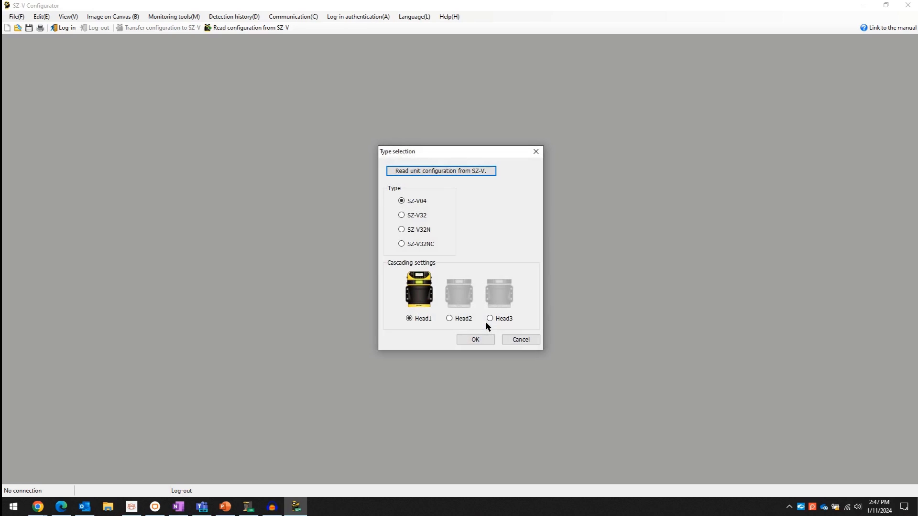
click(415, 201)
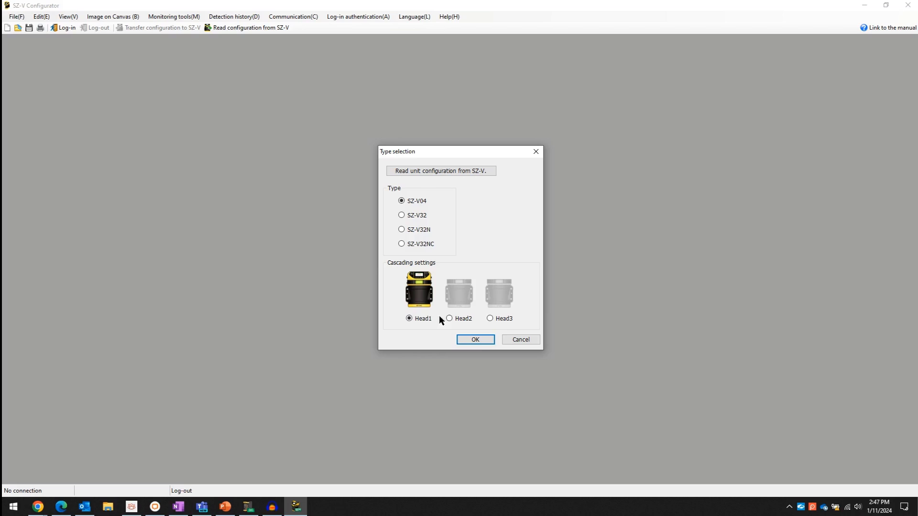
click(475, 340)
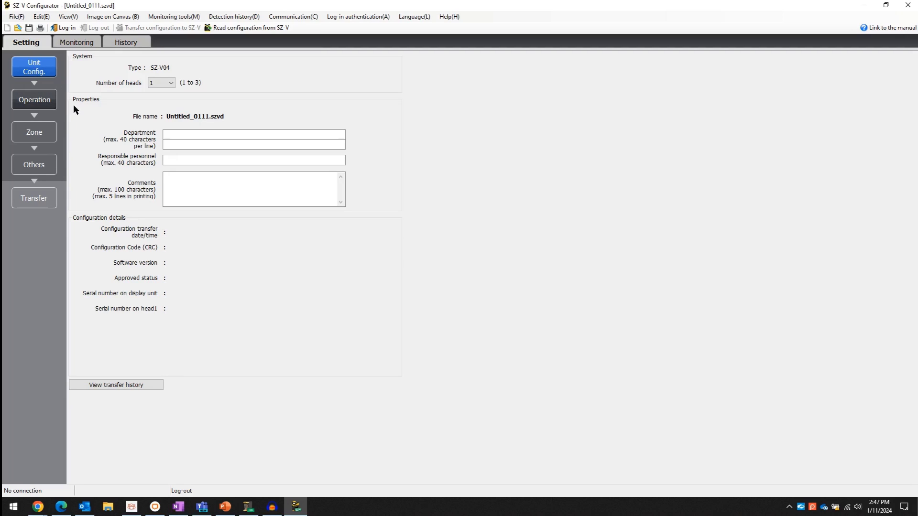
Check the Department and Responsible personnel fields, then try 3 heads and keep Number of heads at 1.
click(175, 134)
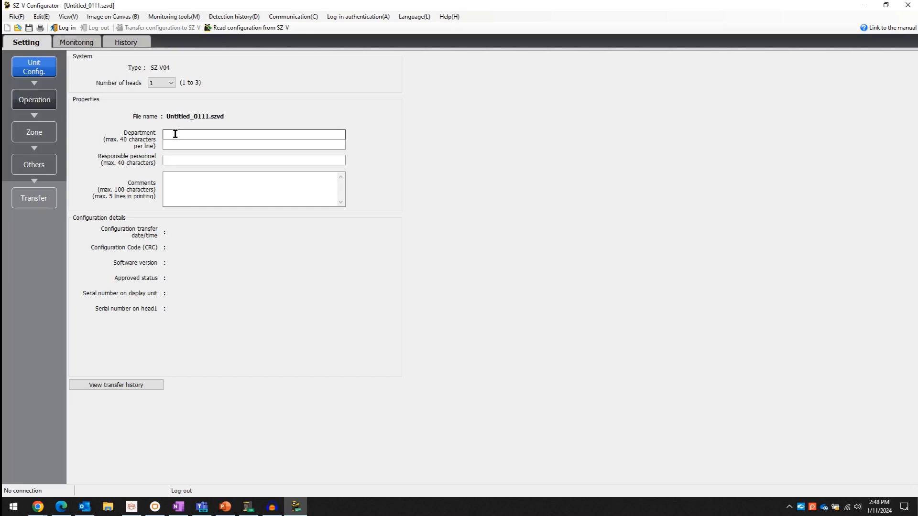
click(177, 160)
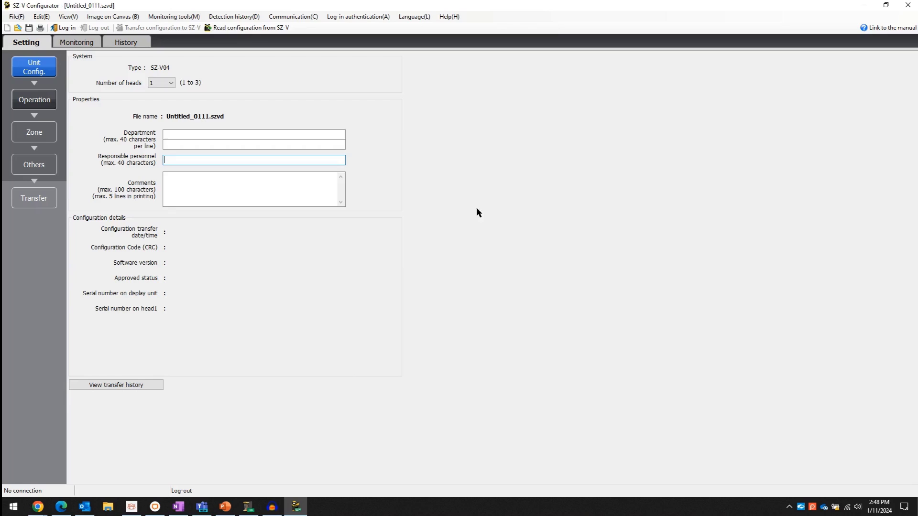
click(172, 83)
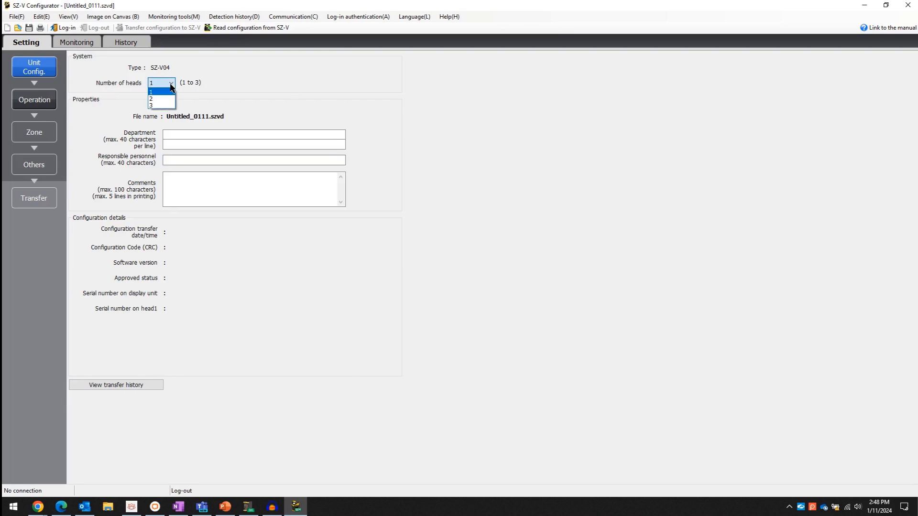
click(162, 106)
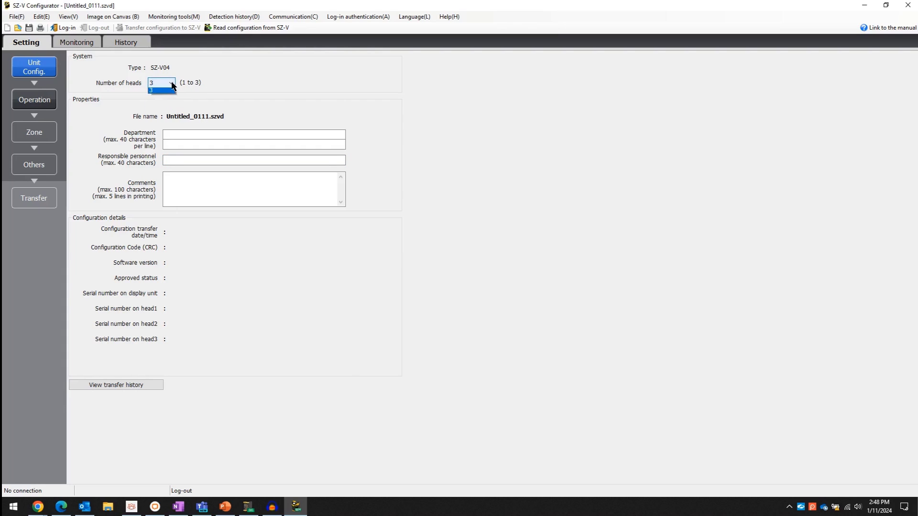
click(171, 84)
click(169, 93)
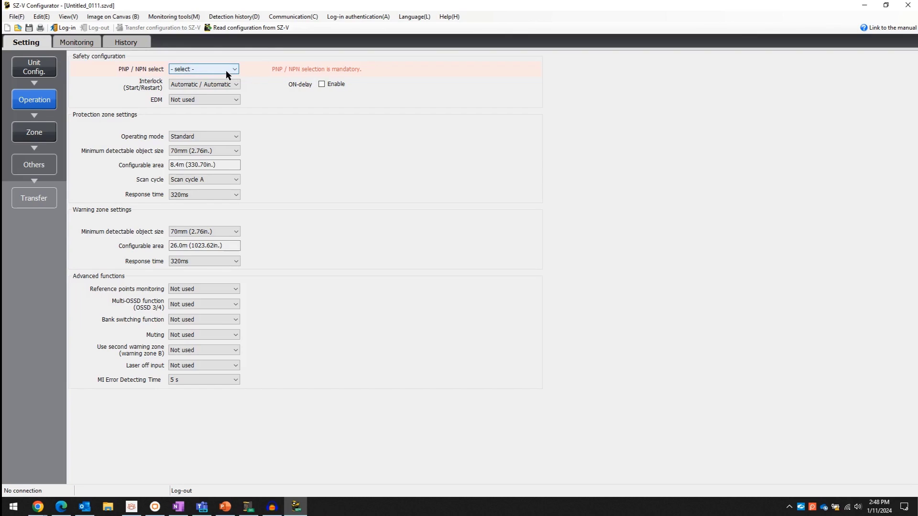
Set output to PNP, interlock to Automatic / Automatic, and EDM to Not used.
click(226, 69)
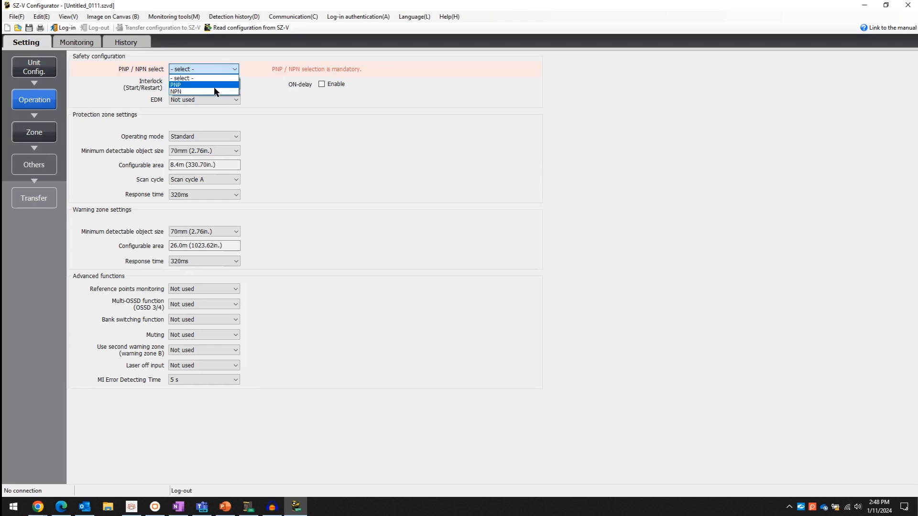
click(216, 85)
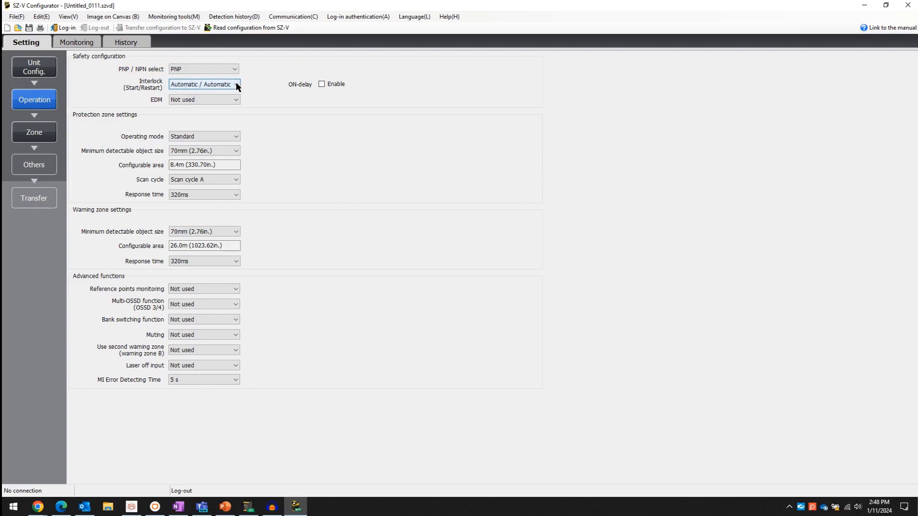
click(236, 85)
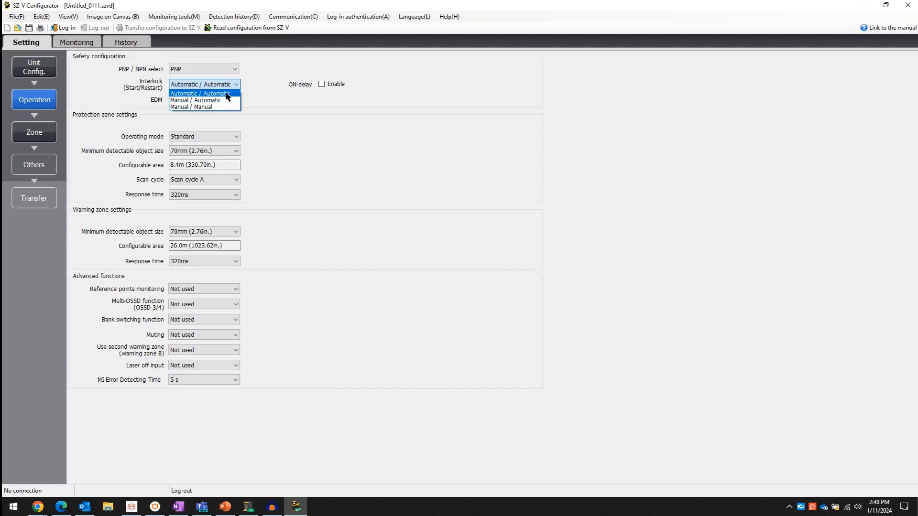
click(228, 96)
click(233, 99)
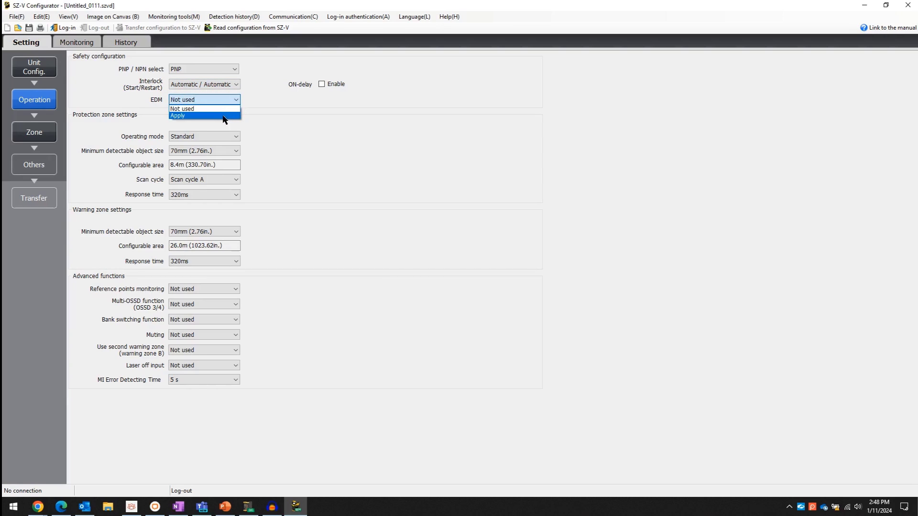
click(200, 109)
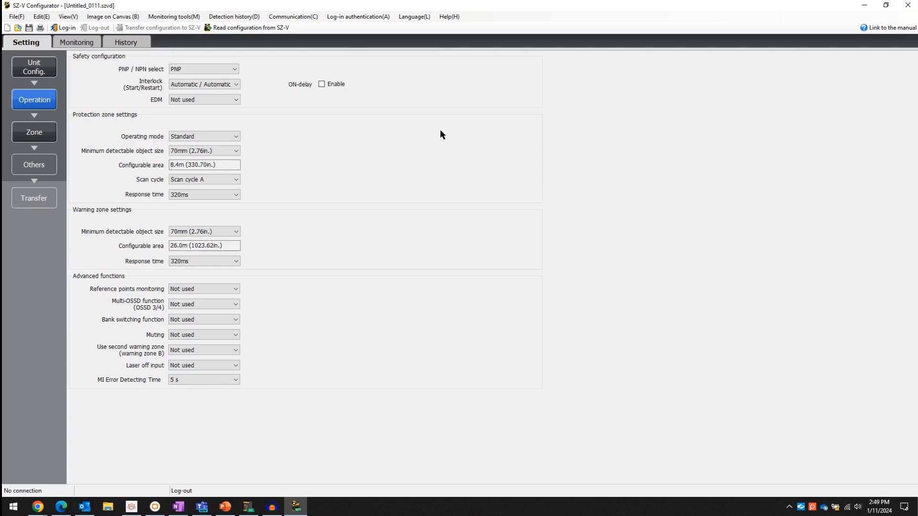
click(235, 137)
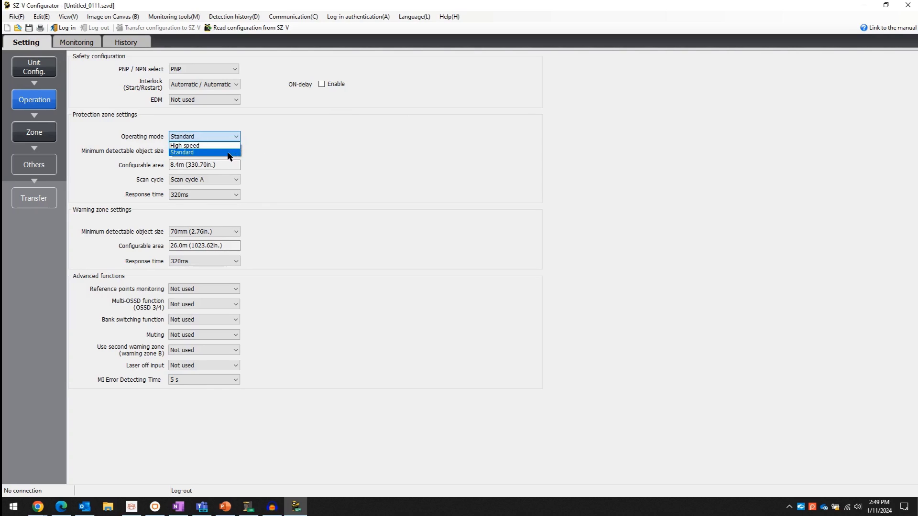
click(230, 152)
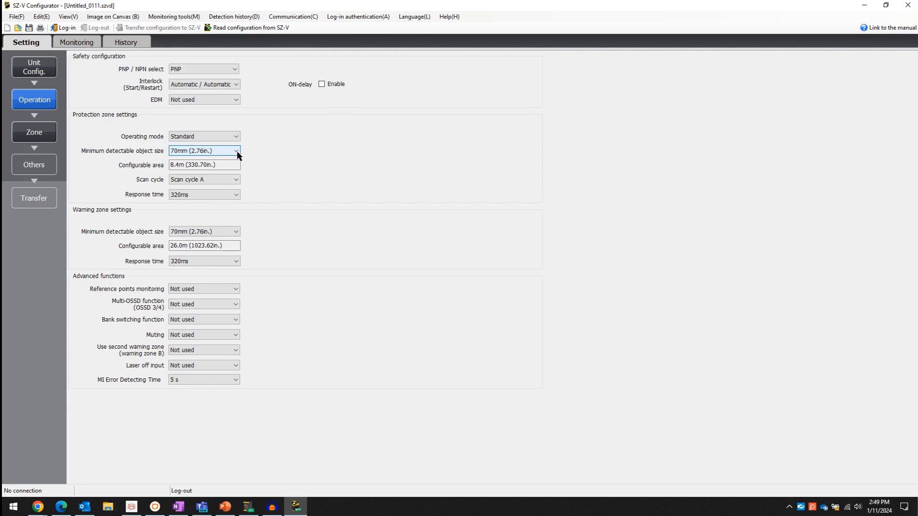
click(237, 151)
click(234, 160)
click(237, 151)
click(203, 185)
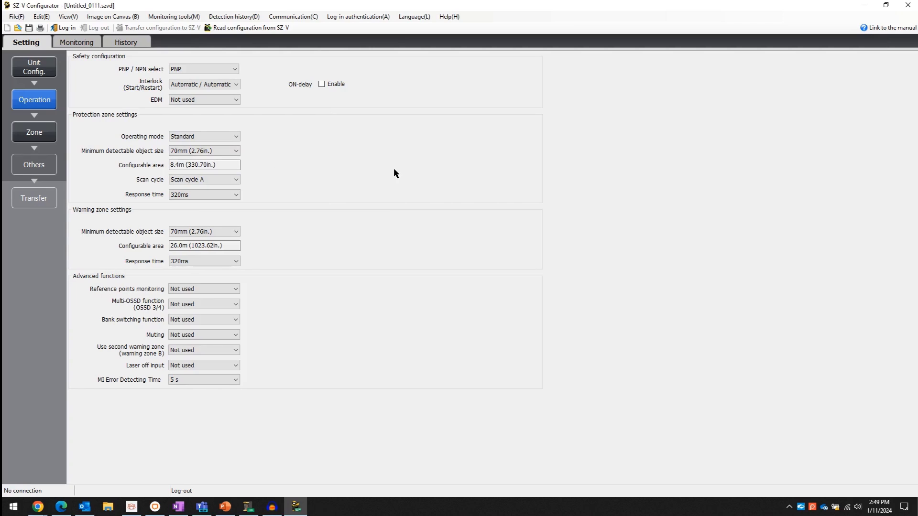
click(236, 232)
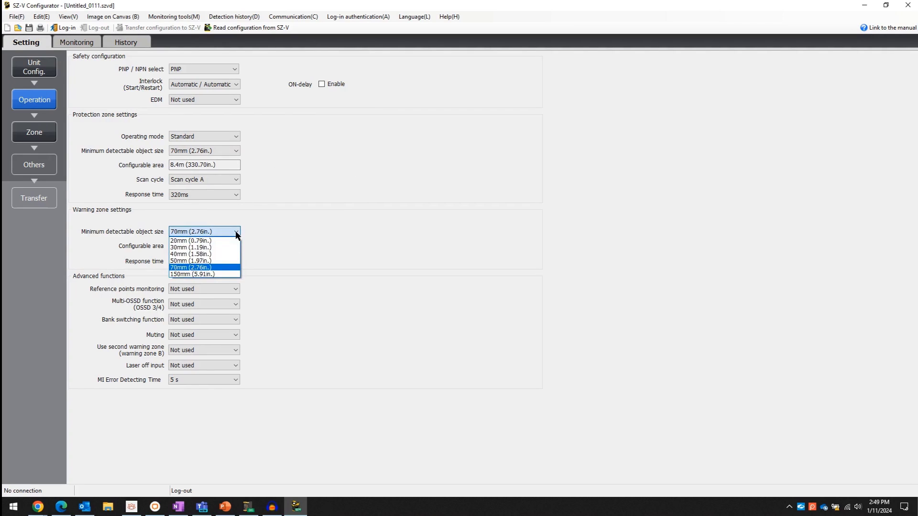
click(236, 231)
click(237, 262)
click(238, 262)
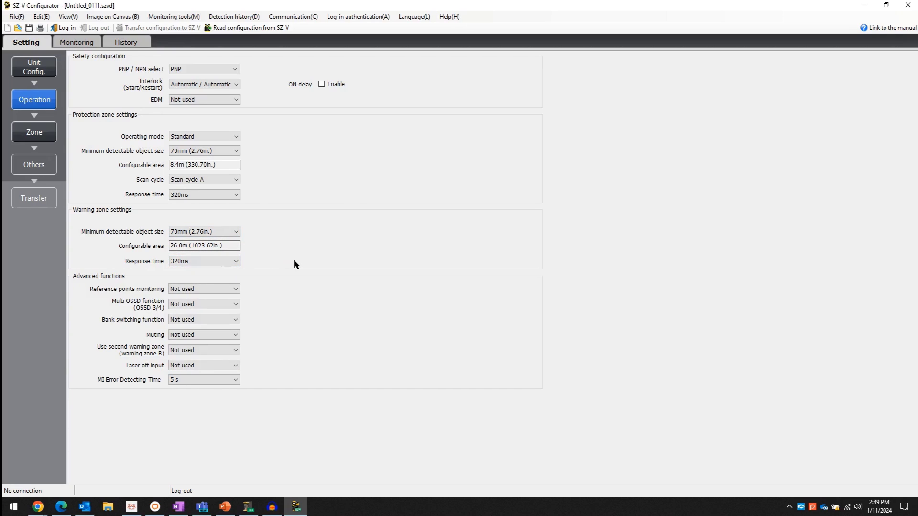
Leave reference points monitoring off after trying it, and set Multi-OSSD function (OSSD 3/4) to Apply.
click(234, 289)
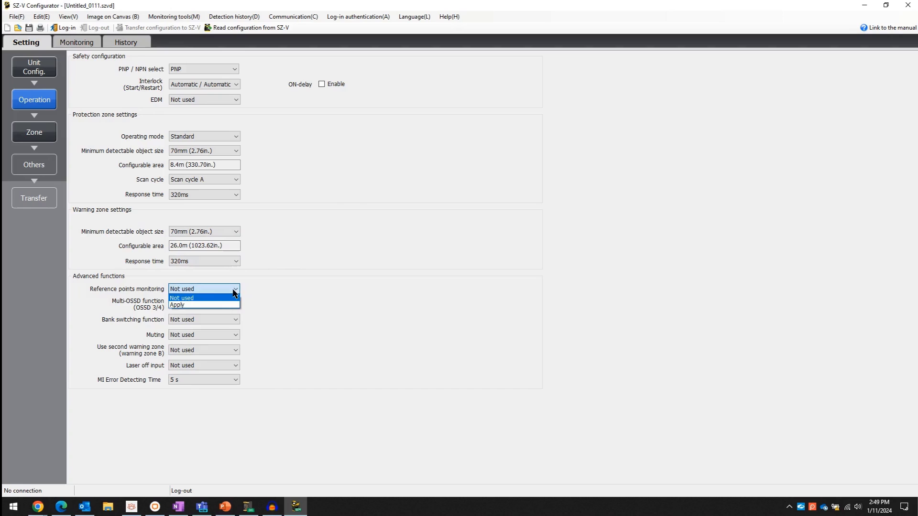
click(225, 305)
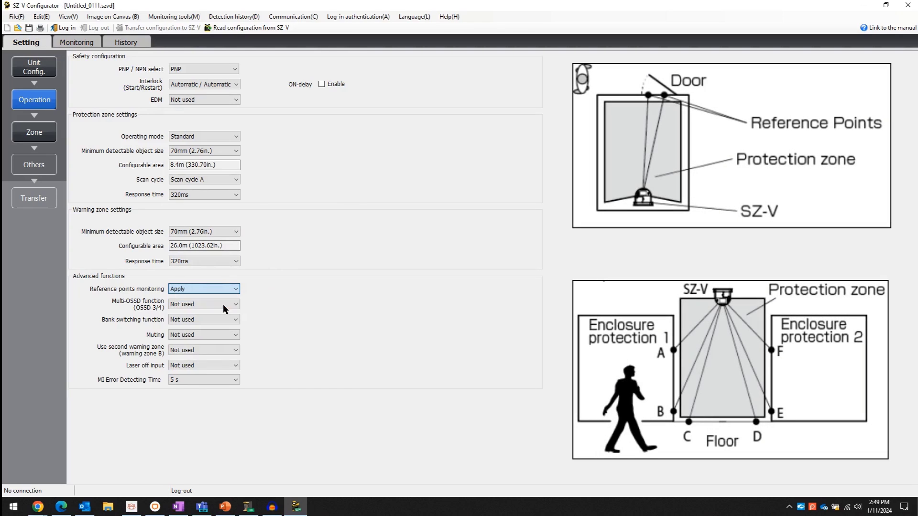
click(233, 289)
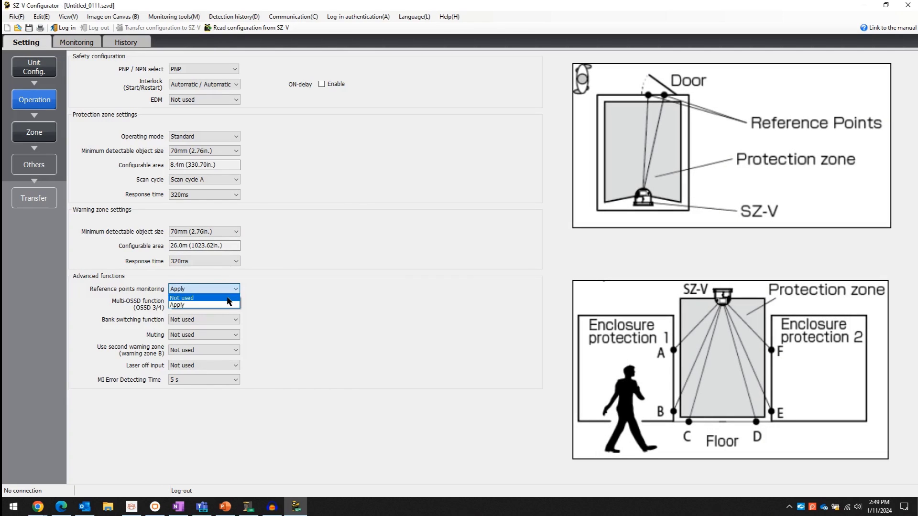
click(229, 298)
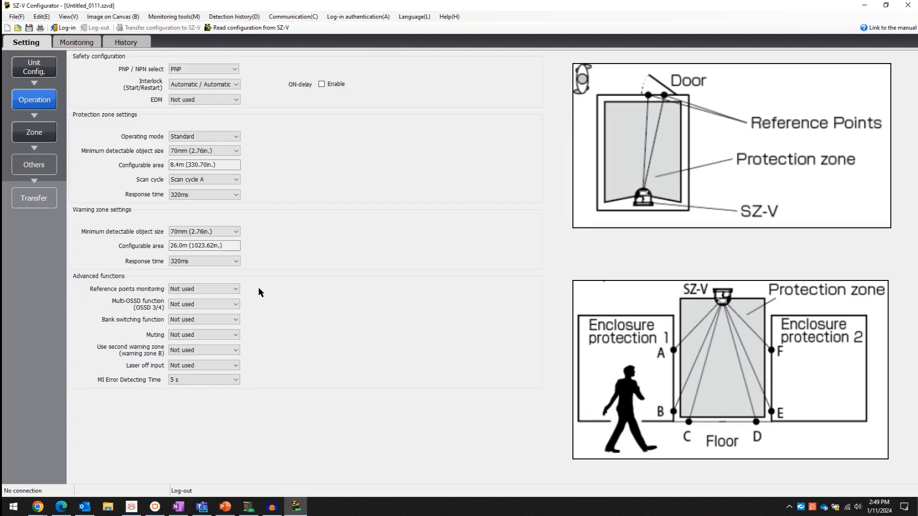
click(235, 306)
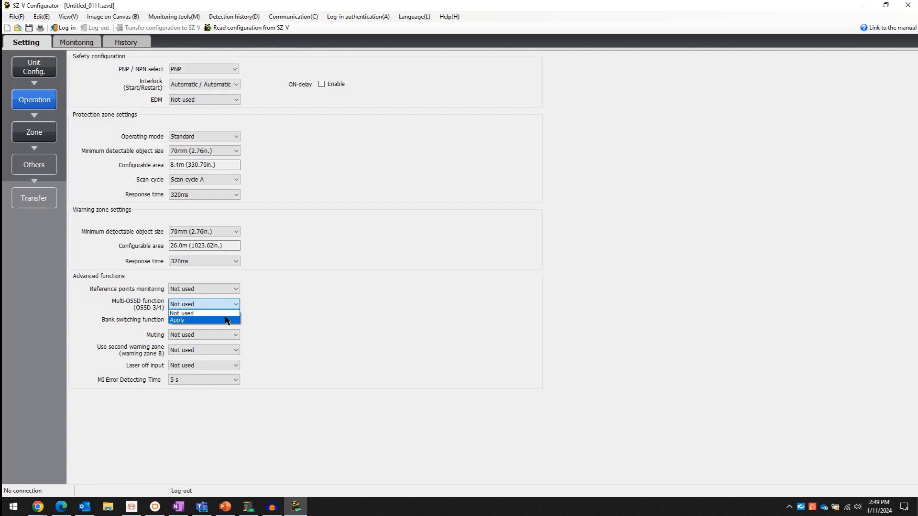
click(225, 320)
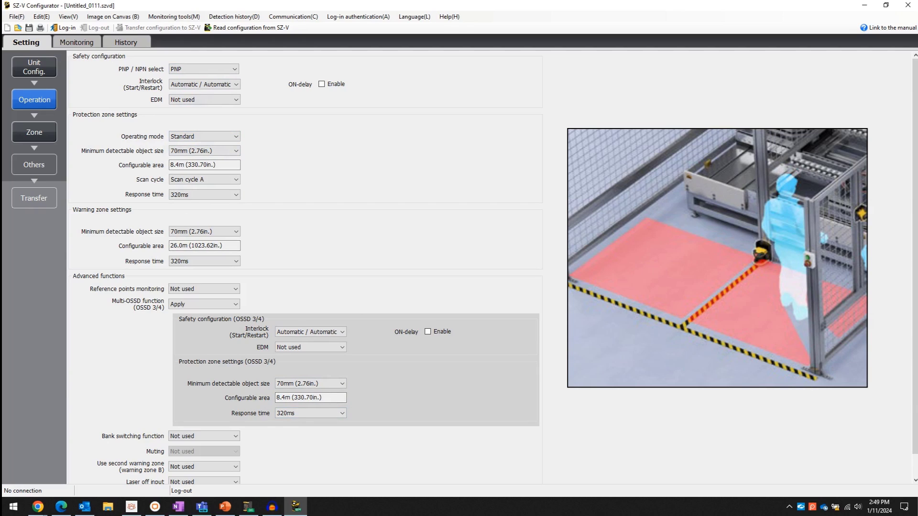
Set Multi-OSSD to Not used and Bank switching to Apply.
click(225, 305)
click(200, 311)
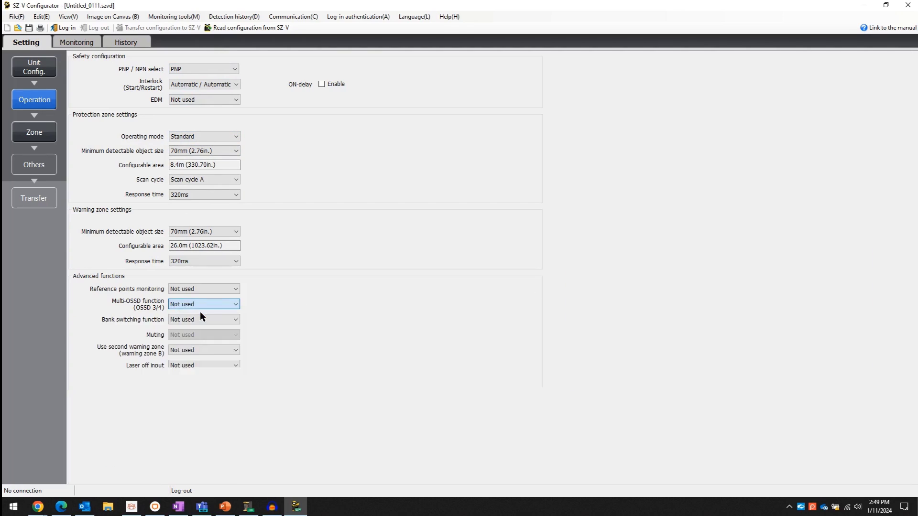
click(205, 319)
click(200, 338)
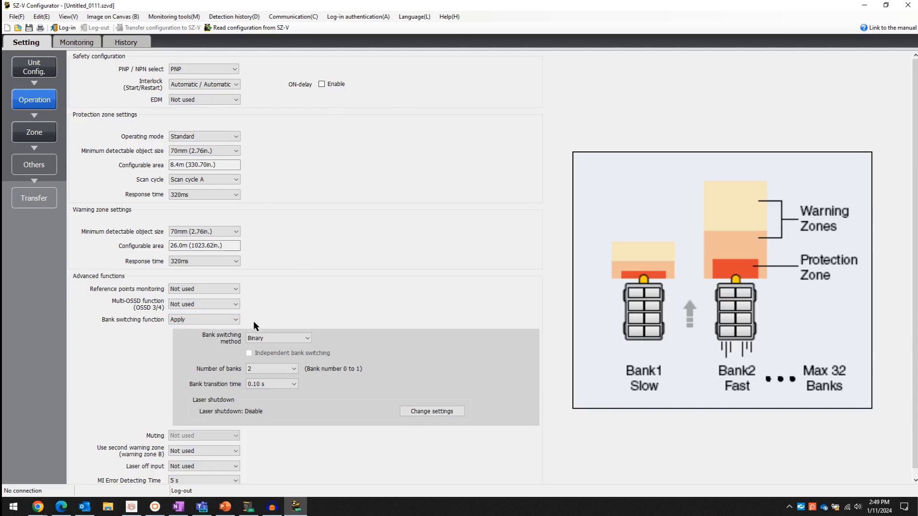
Choose 4 banks, then set Bank switching back to Not used.
click(277, 369)
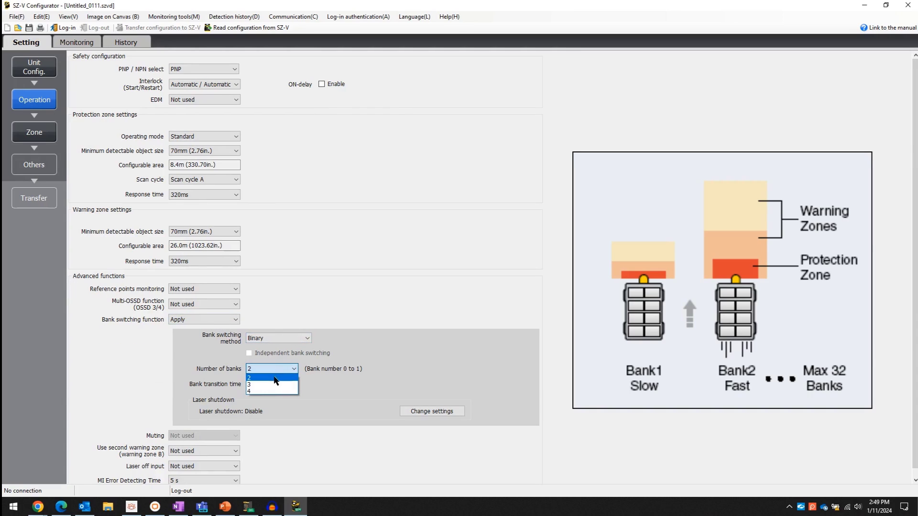
click(270, 391)
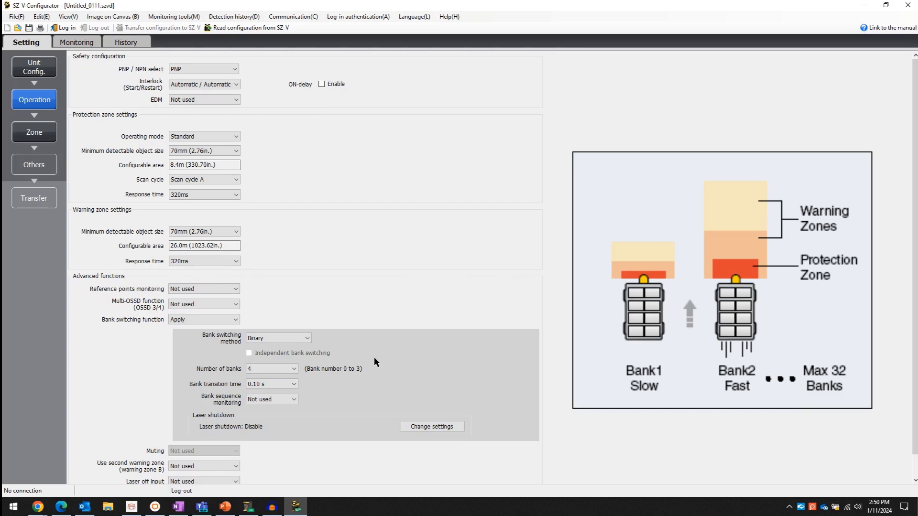
click(280, 366)
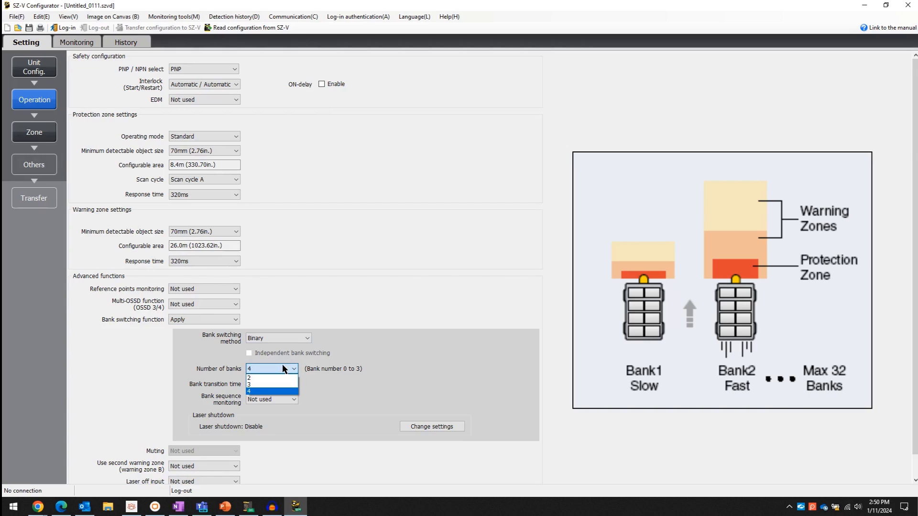
click(280, 366)
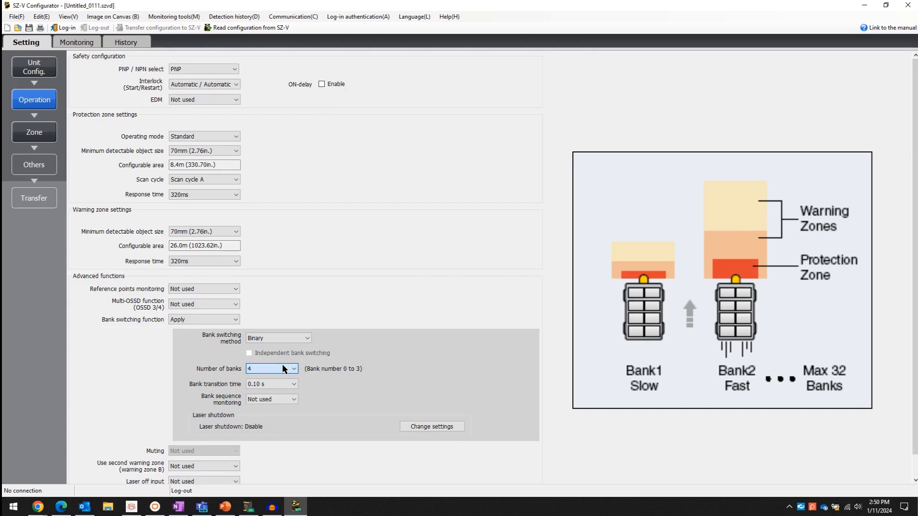
click(208, 320)
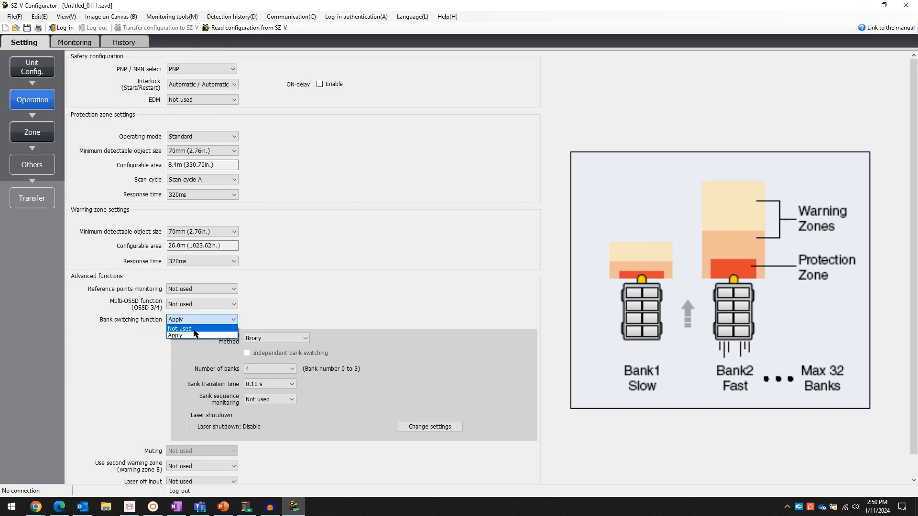
click(192, 330)
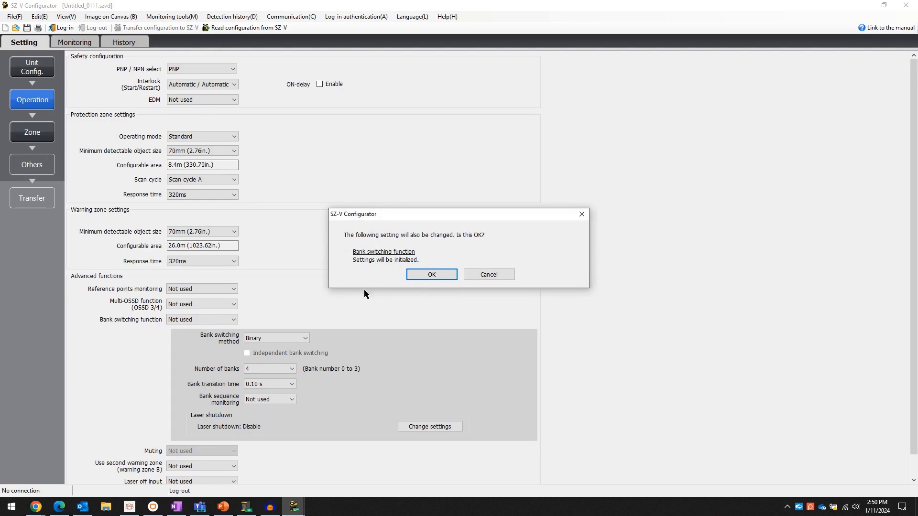
click(432, 275)
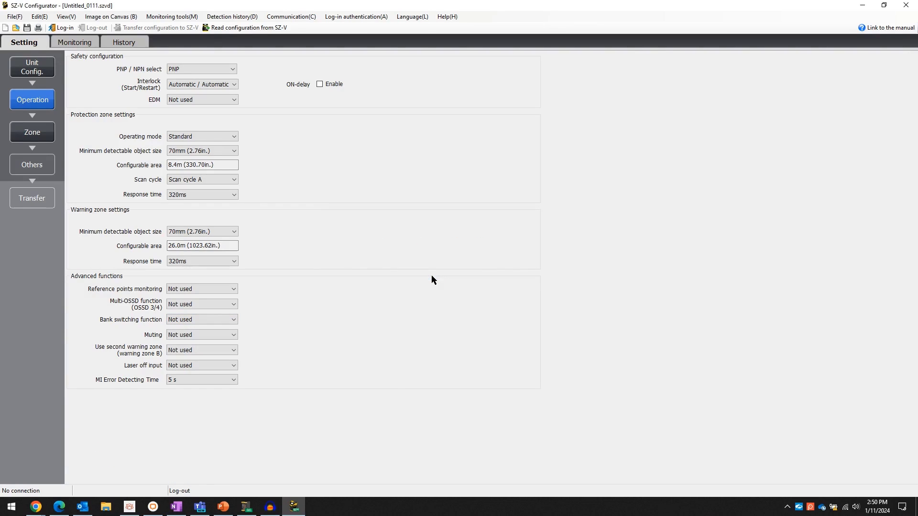
click(231, 336)
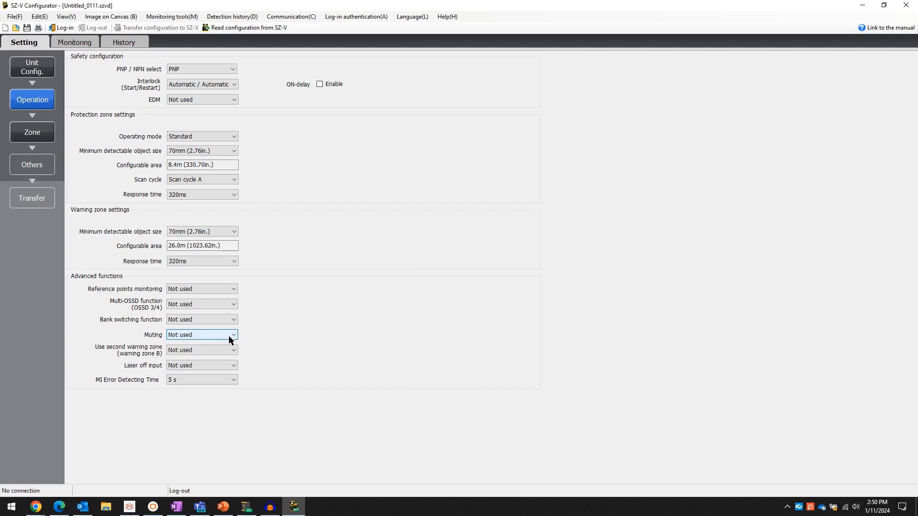
click(194, 350)
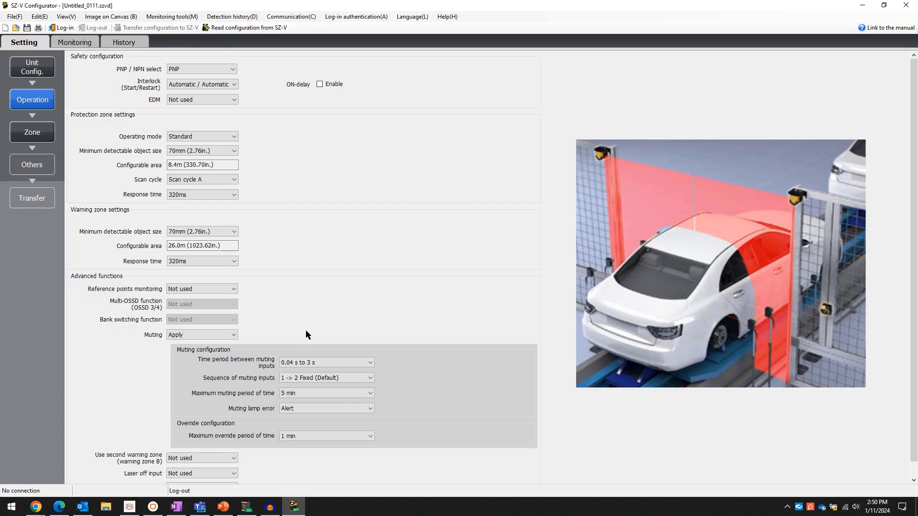
click(231, 335)
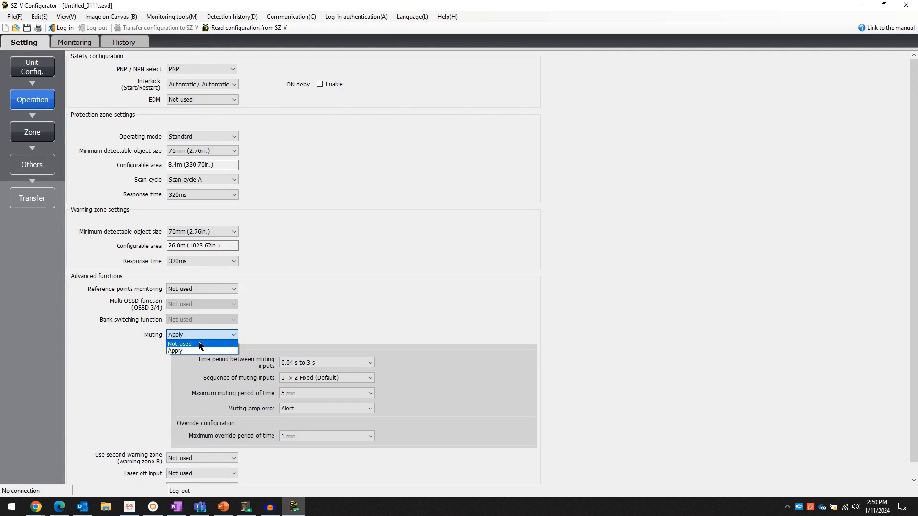
click(199, 344)
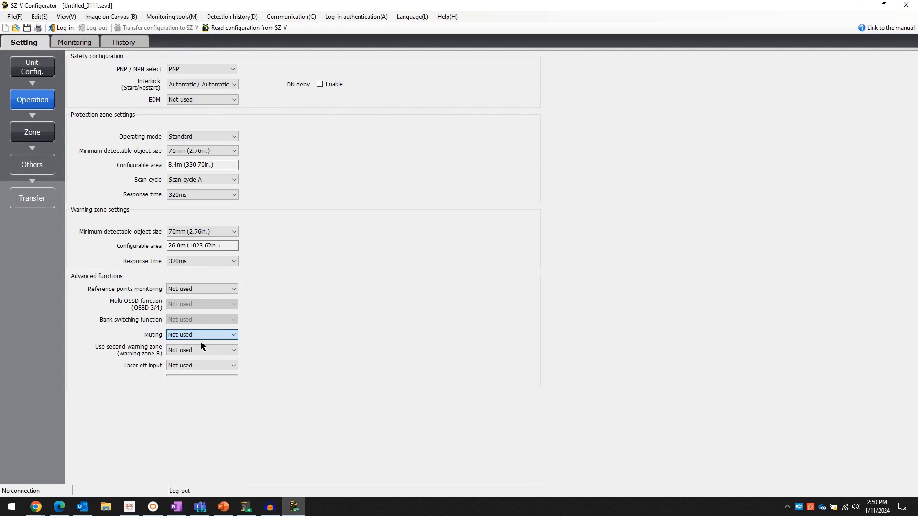
Show the Head1 zone canvas zoomed in twice, with view rotation returned to 0.
click(28, 135)
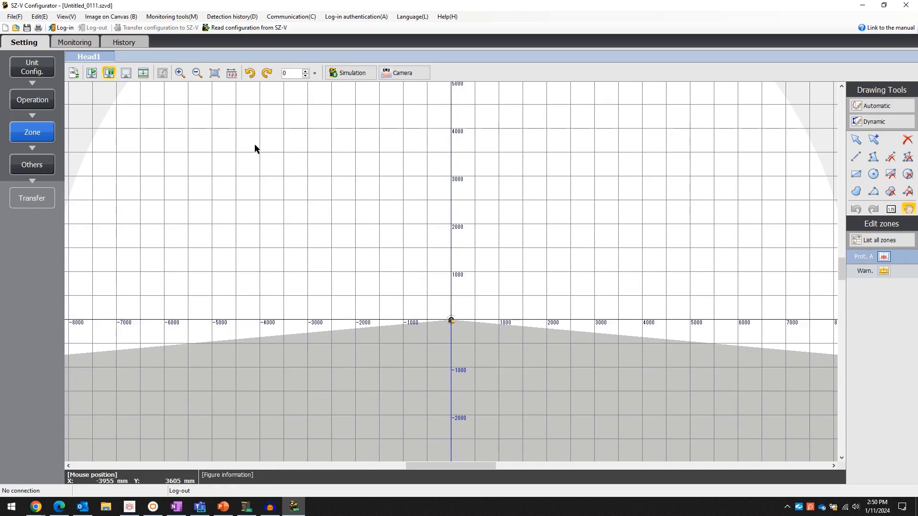
click(179, 74)
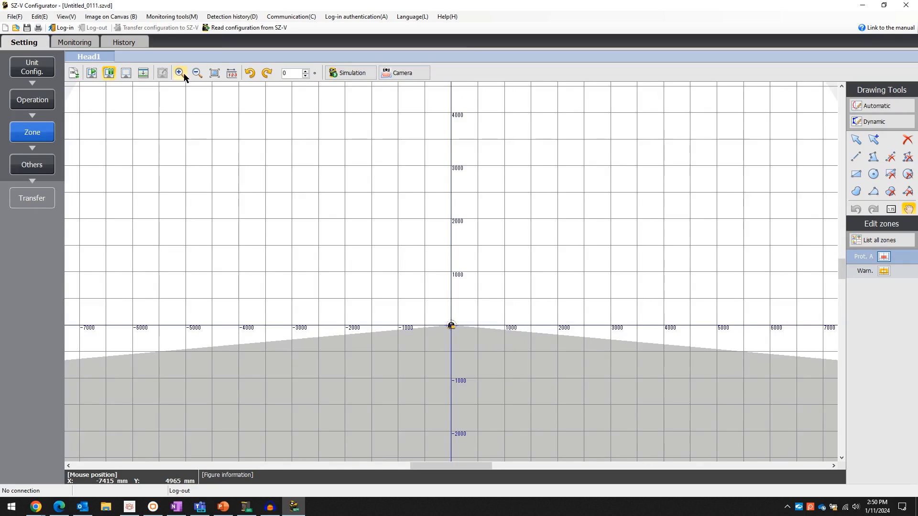
click(180, 74)
click(251, 74)
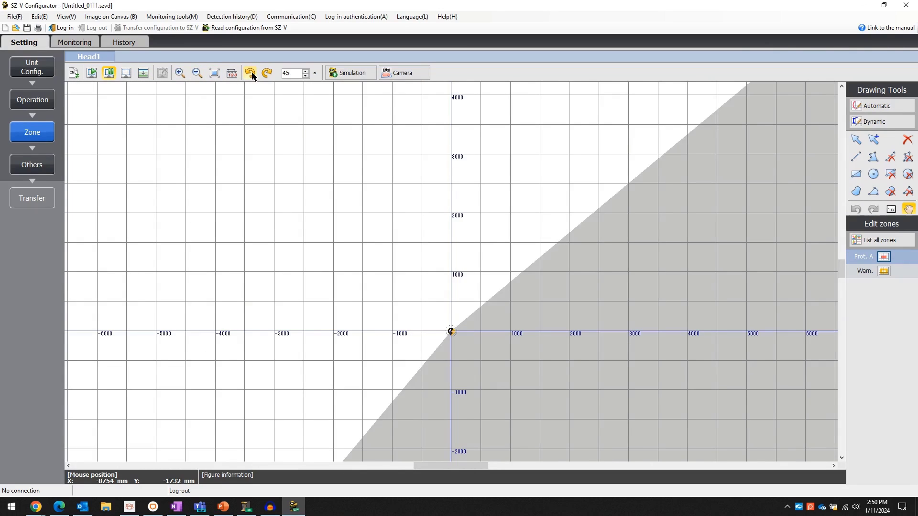
click(254, 73)
click(265, 75)
click(267, 73)
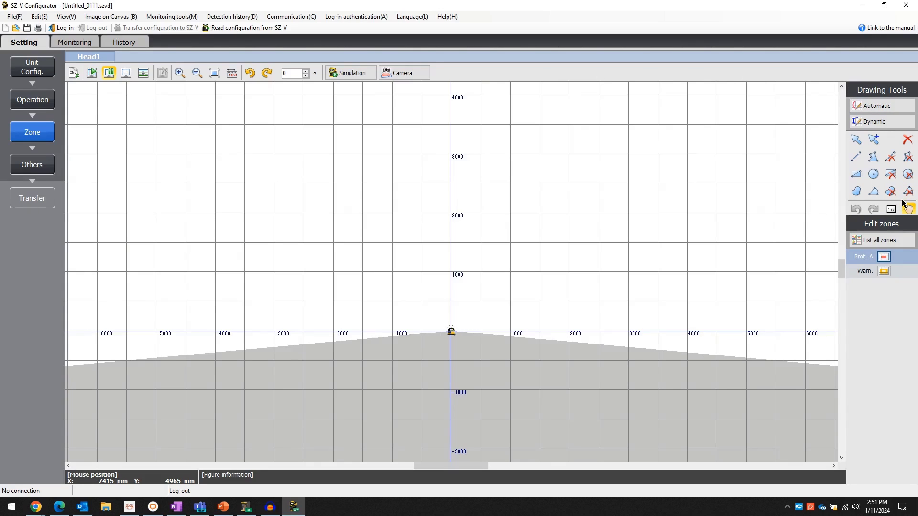
Draw a five-point polygon protection zone reaching about 3000 mm ahead of the scanner.
click(871, 158)
click(568, 155)
click(490, 204)
click(558, 251)
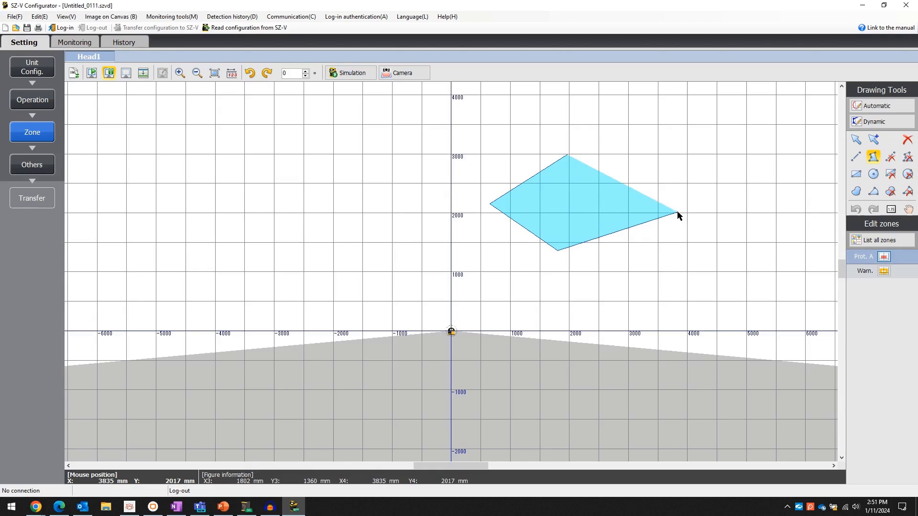
click(678, 214)
right_click(655, 164)
click(680, 190)
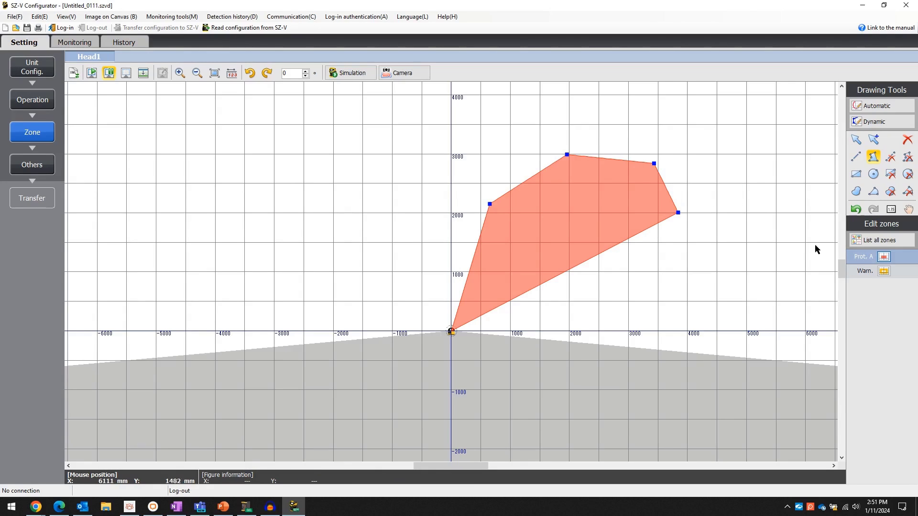
click(883, 257)
Try 2 heads and view the empty Head2 canvas, then set Number of heads back to 1.
click(43, 72)
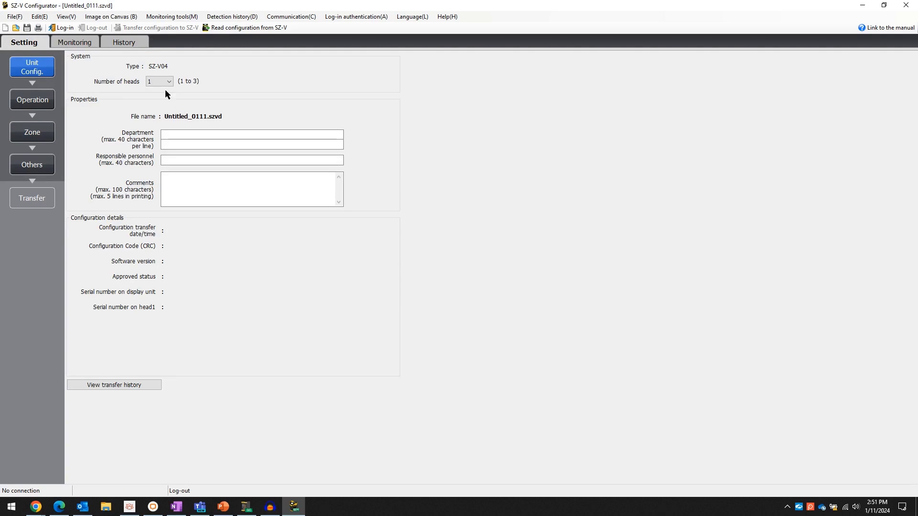
click(161, 98)
click(32, 132)
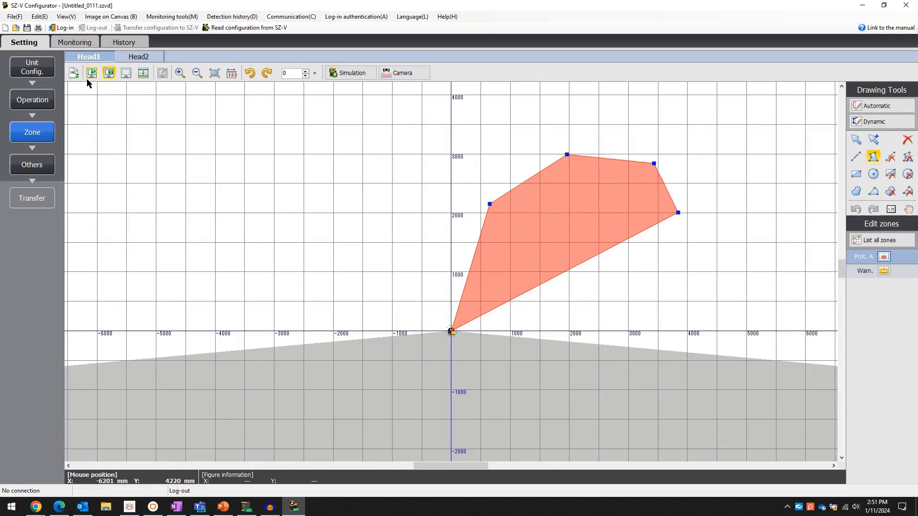
click(133, 57)
click(91, 58)
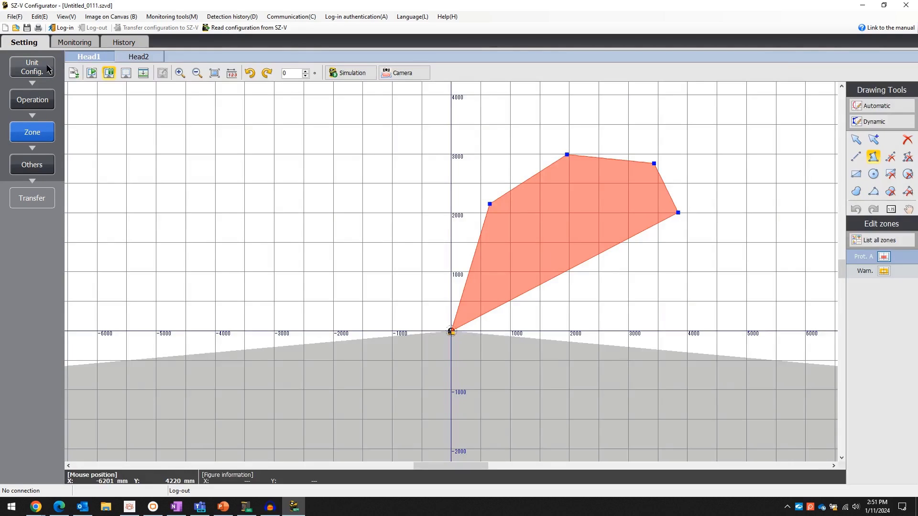
click(32, 68)
scroll(163, 91, up, 1)
click(159, 89)
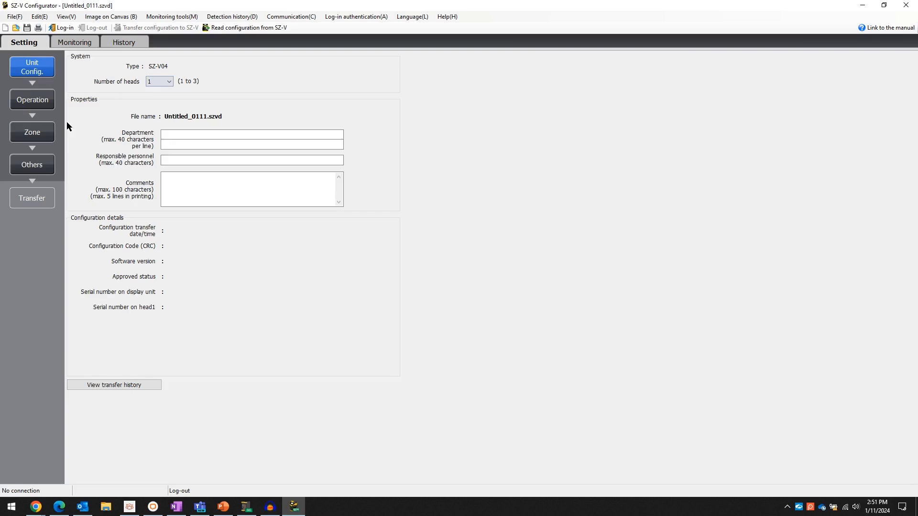
click(32, 132)
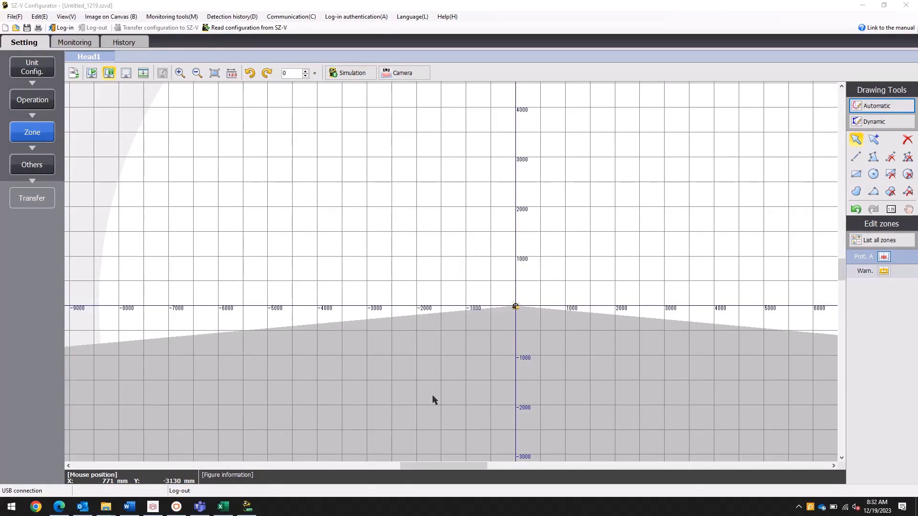
Automatically draw protection zone A around obstacles and finish, acknowledging the verification reminder.
click(872, 107)
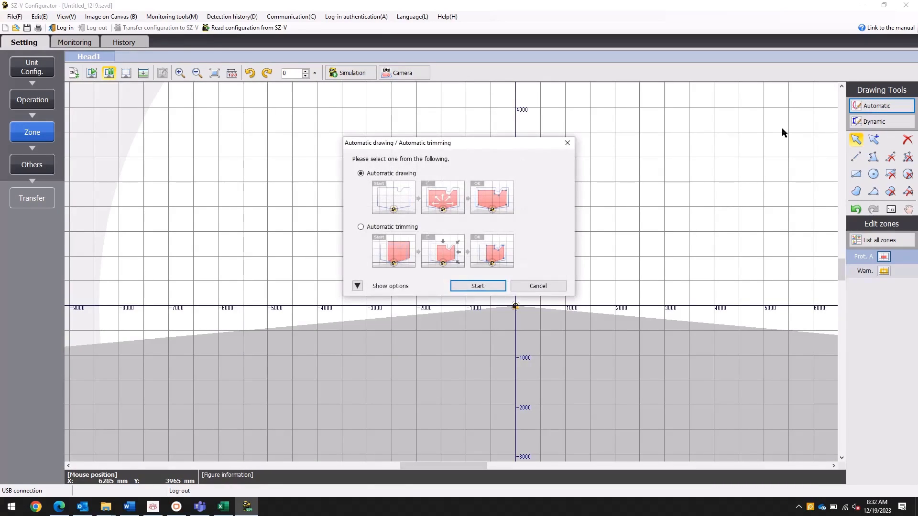
click(382, 289)
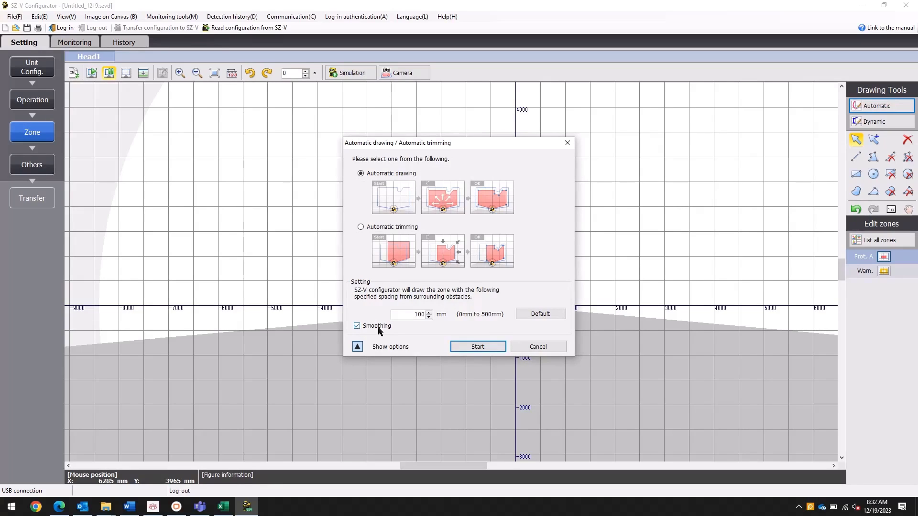
click(475, 346)
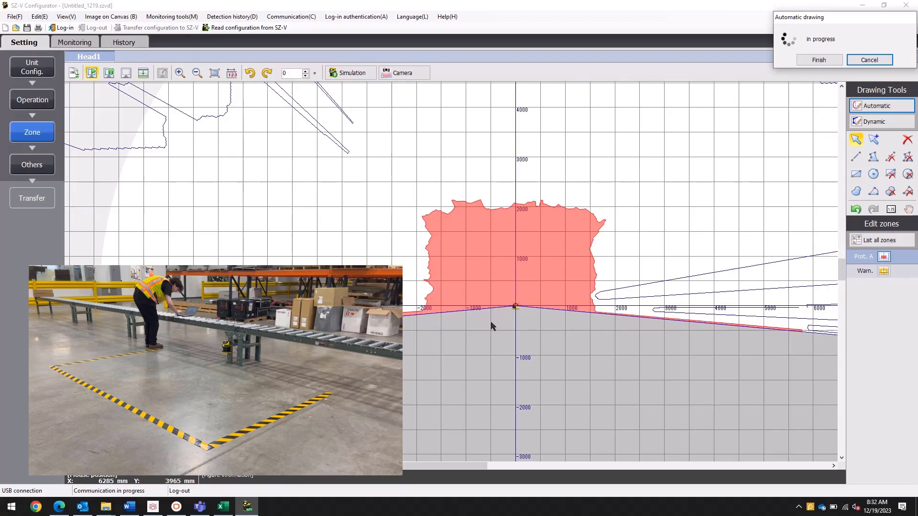
click(819, 60)
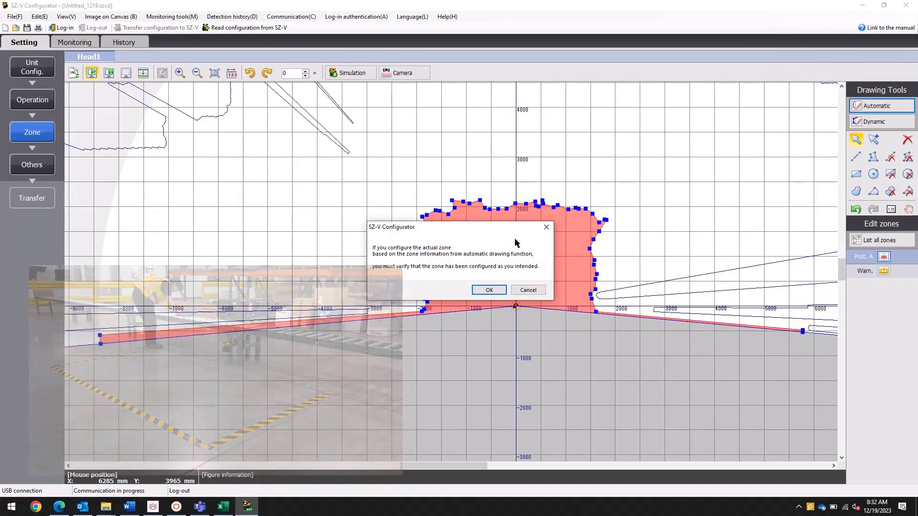
click(491, 291)
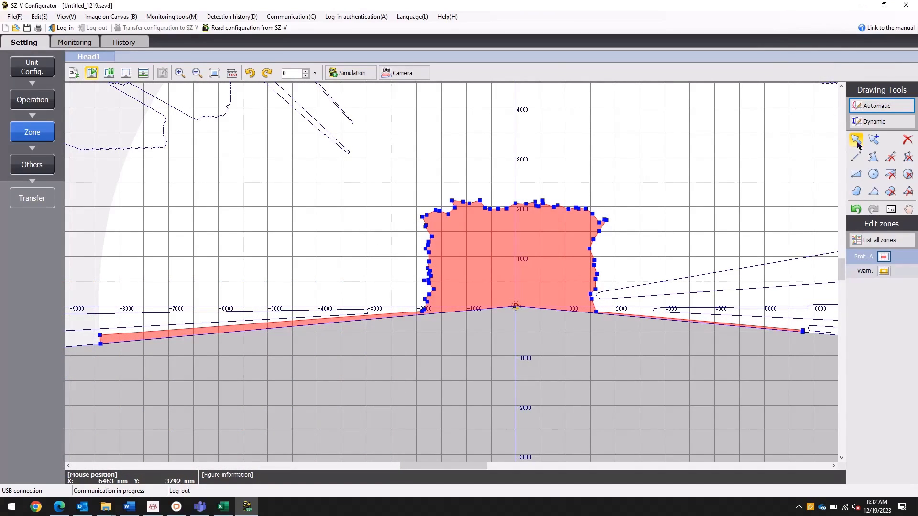
Cut away the left strip of Prot. A and straighten its edge.
click(890, 156)
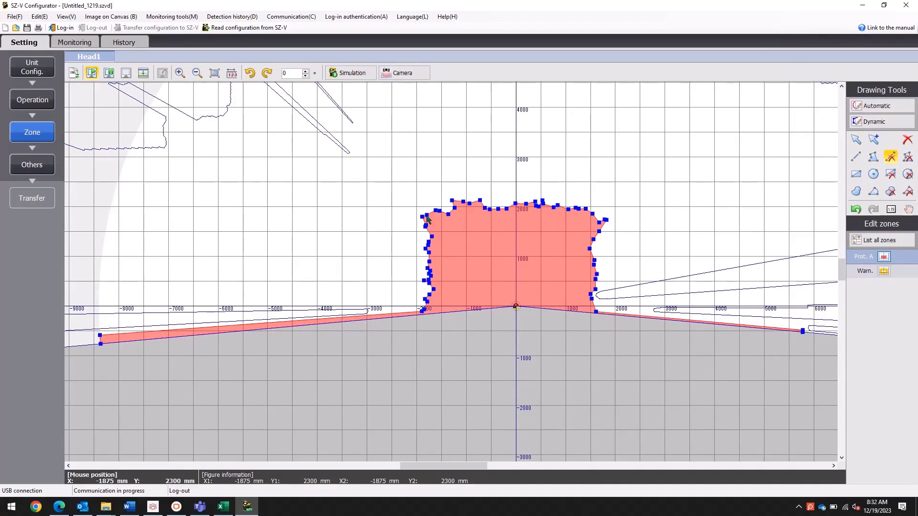
drag(427, 219, 429, 329)
drag(418, 217, 593, 320)
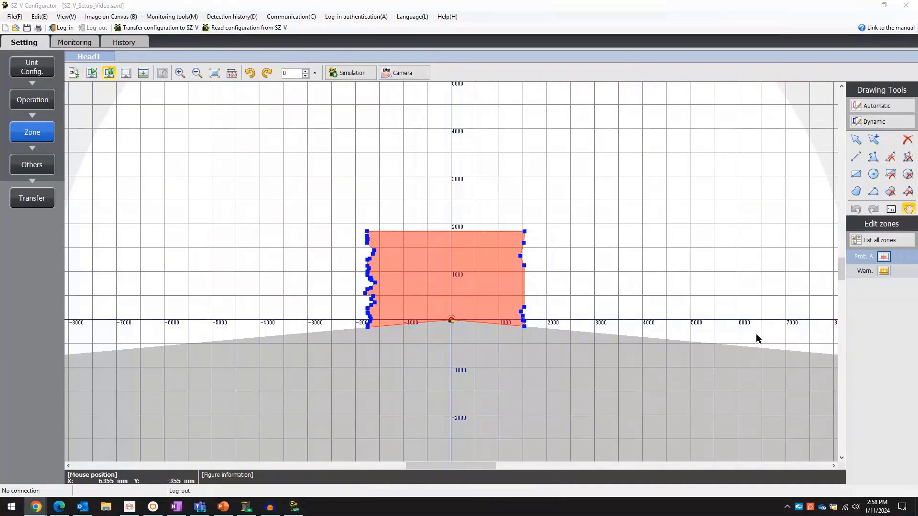
Review the freehand, numeric entry and Image on Canvas settings without changing anything.
click(856, 192)
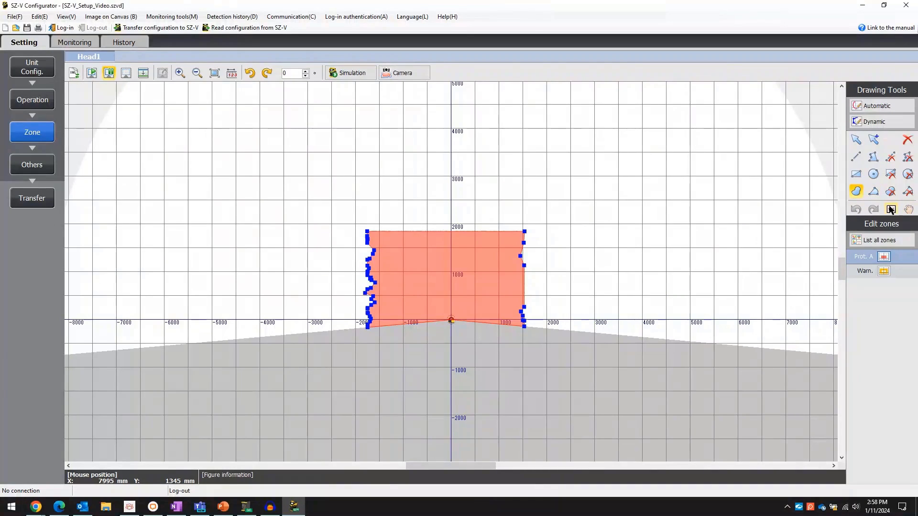
click(891, 210)
click(896, 194)
click(100, 16)
click(112, 36)
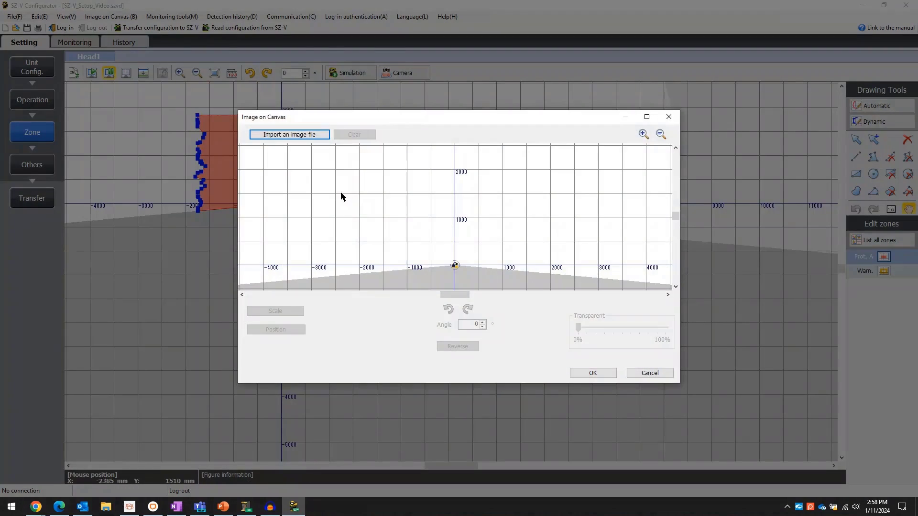
click(669, 117)
Draw a roughly 3860 × 2440 mm rectangular warning zone A enclosing the protection zone, then open Others.
click(883, 273)
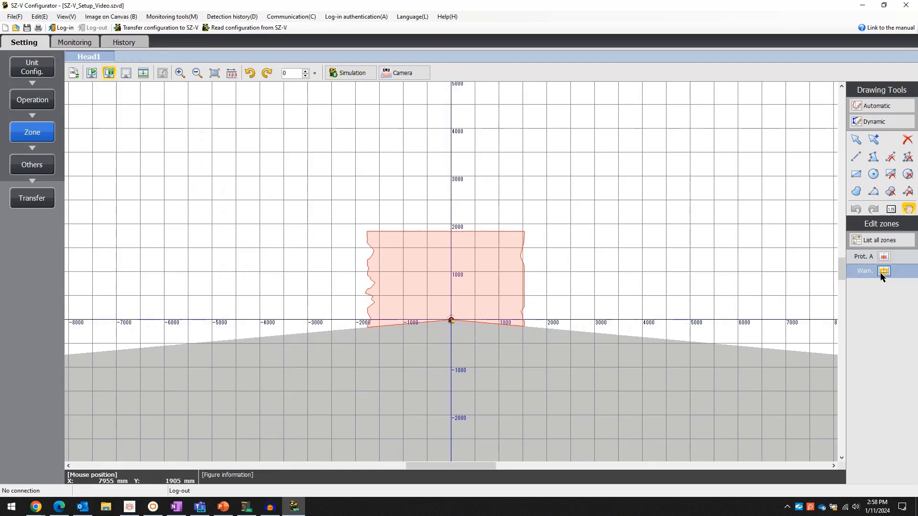
click(857, 174)
drag(349, 217, 535, 340)
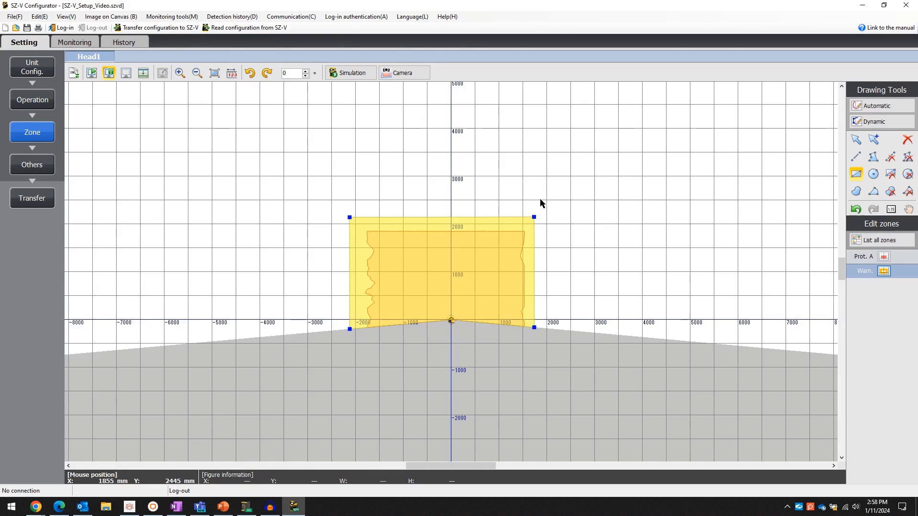
click(32, 165)
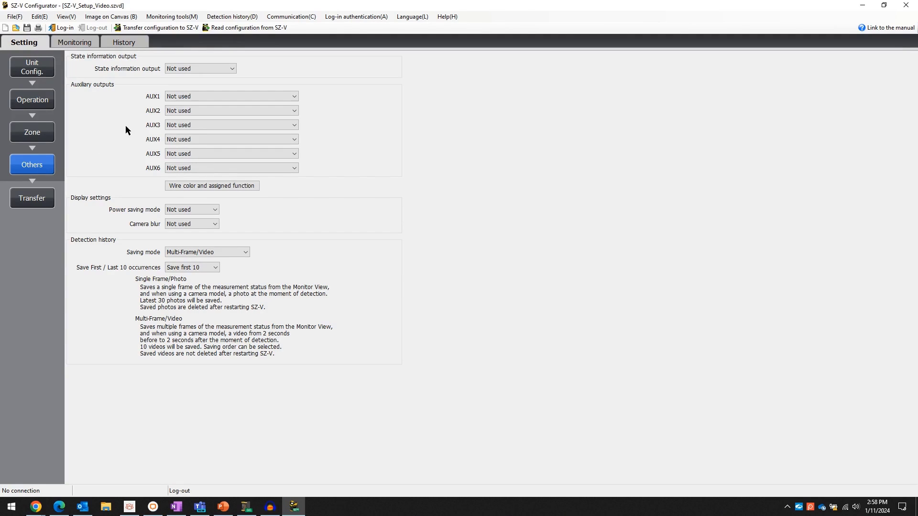
Set AUX1 to Detection in warn. zone and review the wire colour and function table.
click(192, 97)
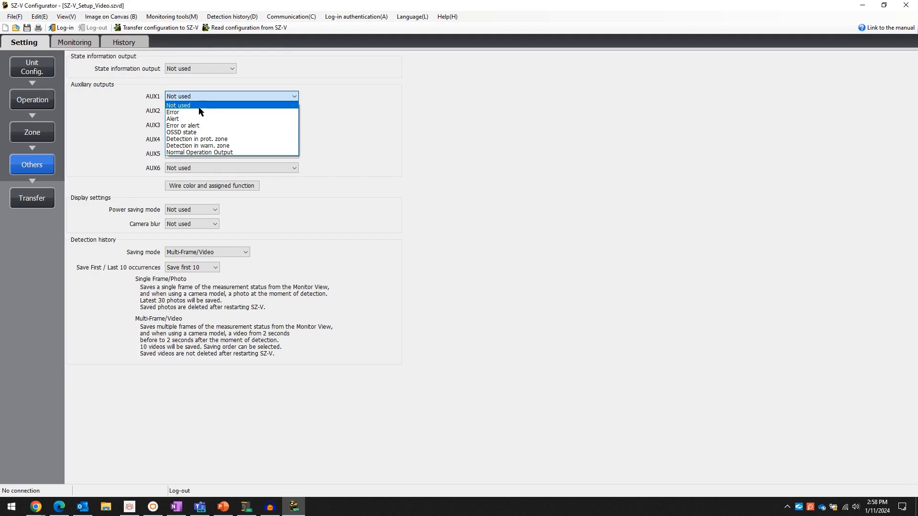
click(199, 146)
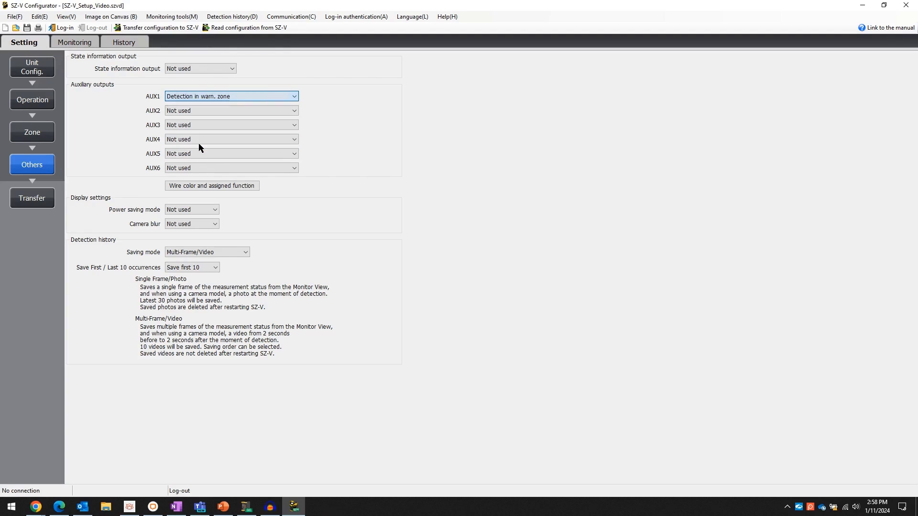
click(252, 187)
drag(419, 140, 591, 68)
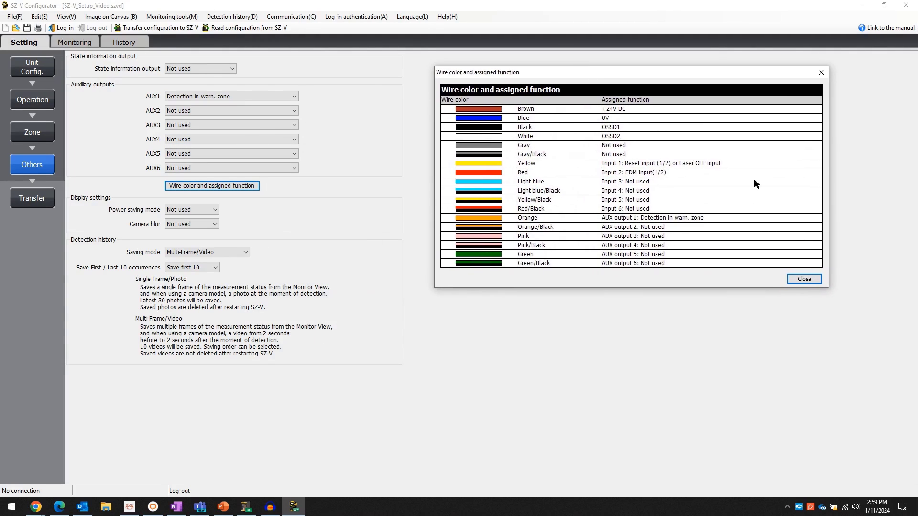
click(805, 279)
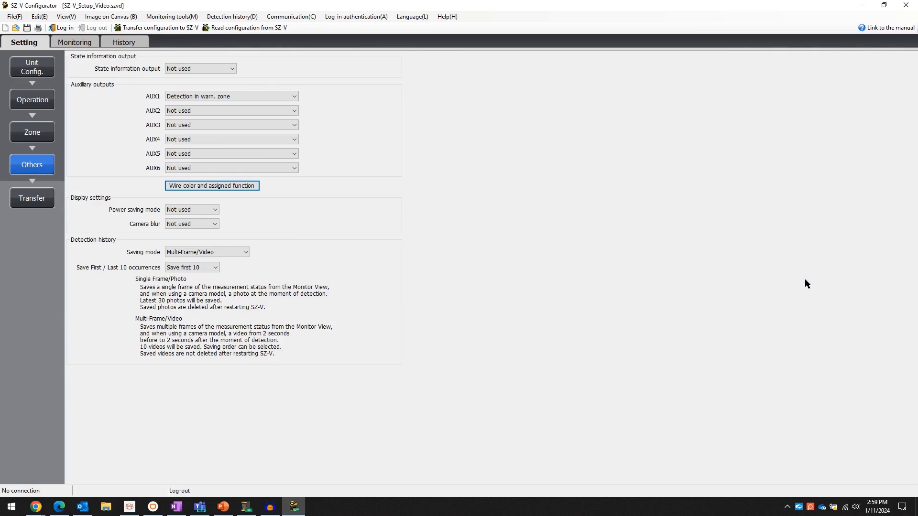
Keep saving mode at Multi-Frame/Video after briefly trying Single Frame/Photo.
click(201, 253)
click(193, 260)
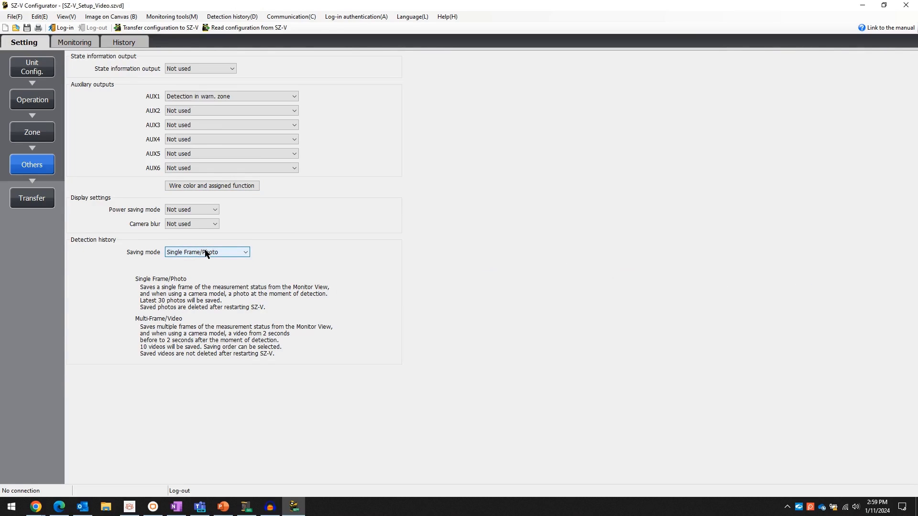
click(196, 254)
click(200, 269)
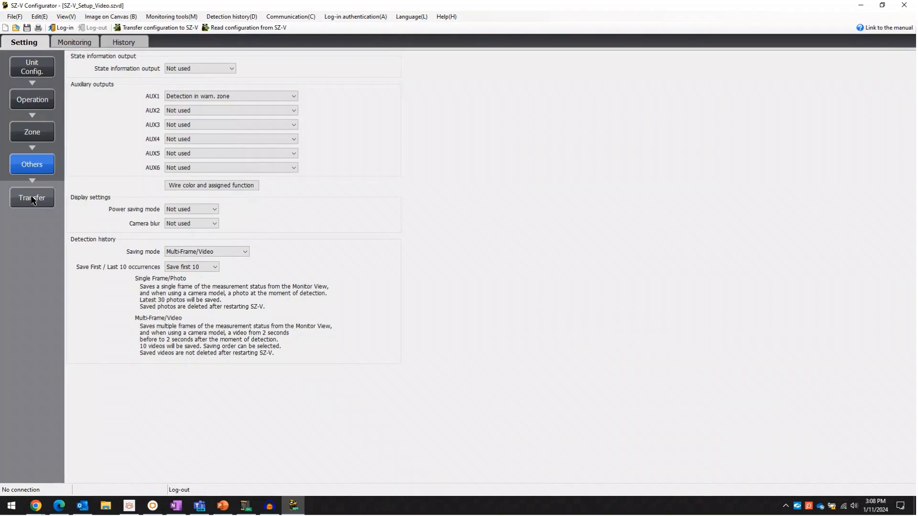
Start the configuration transfer to the SZ-V and log in with the responsible-personnel password.
click(32, 199)
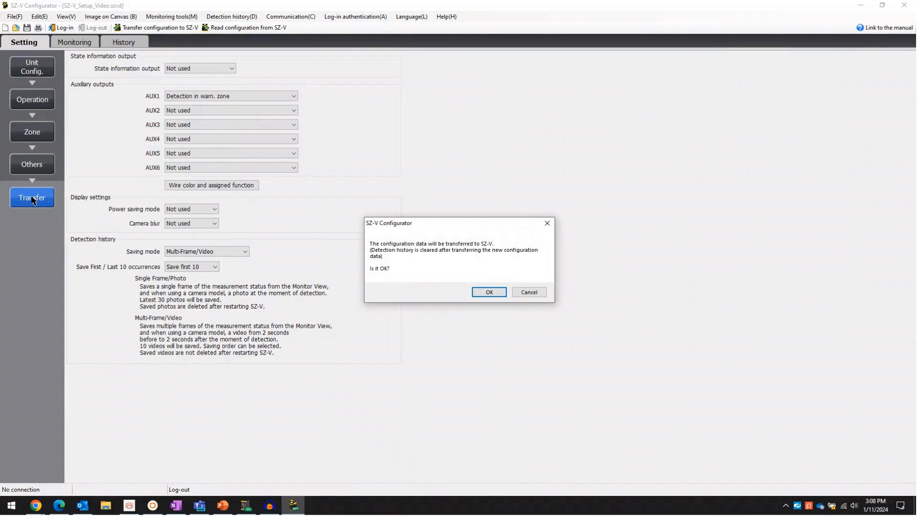
key(Return)
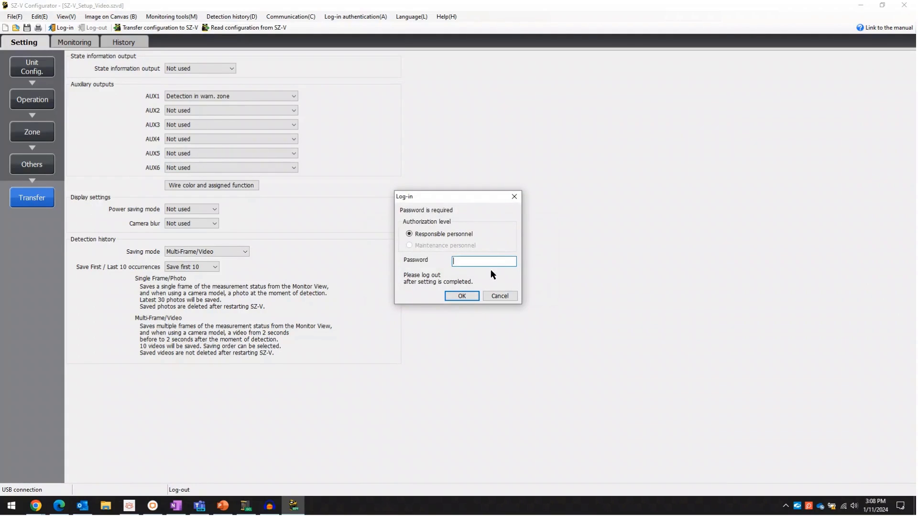
text(1111)
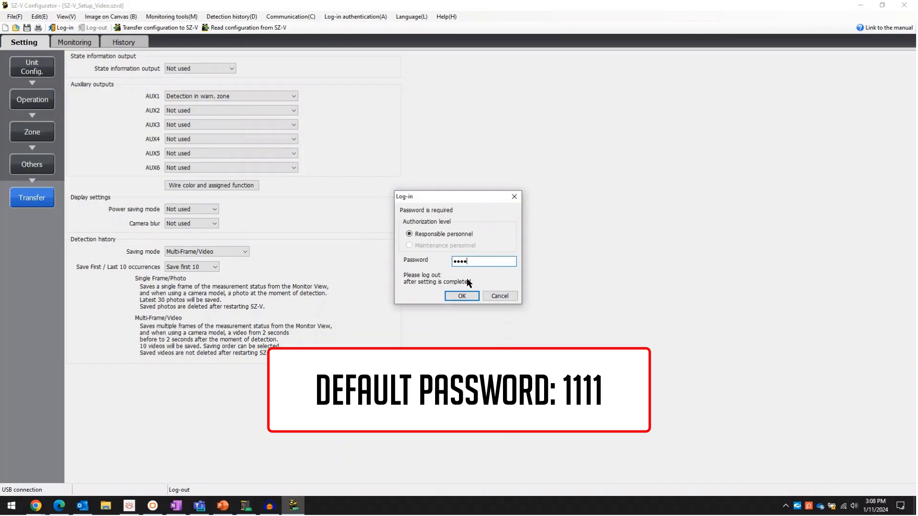
click(461, 295)
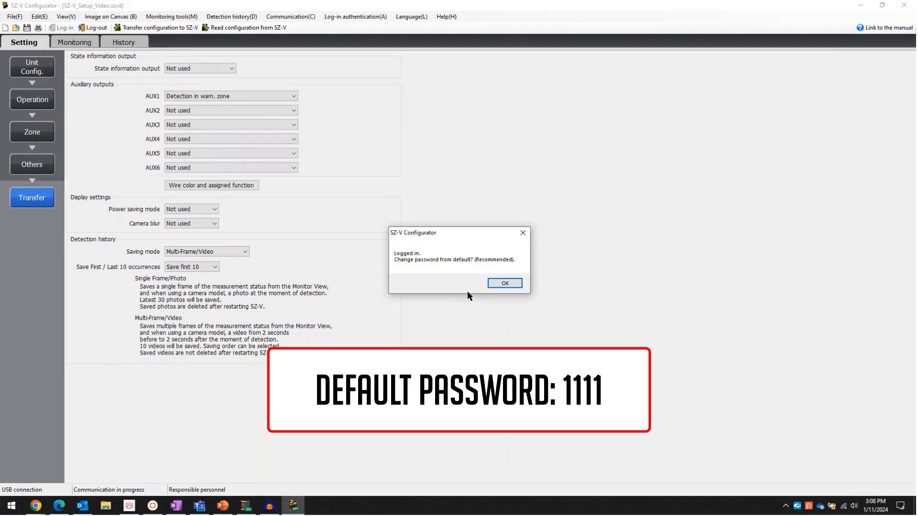
click(503, 283)
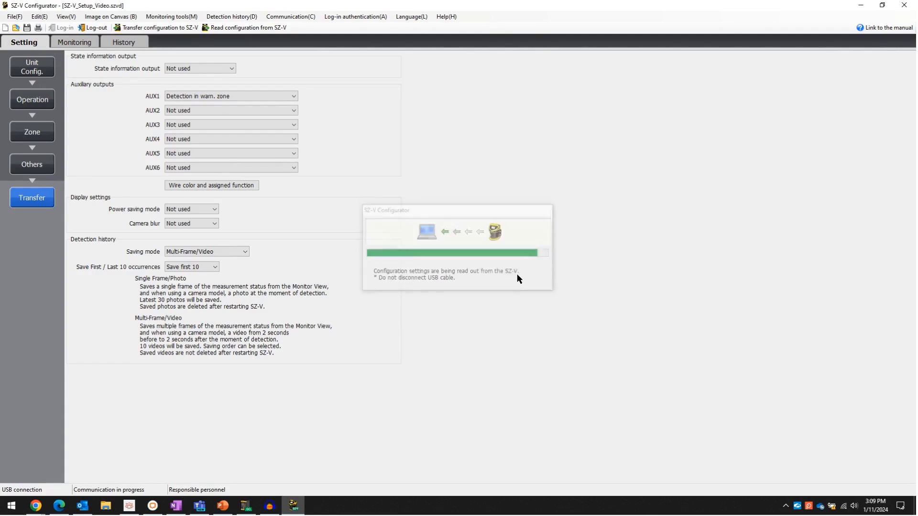
Review and accept the transferred parameters and zones, then start live monitoring of Head1.
click(525, 285)
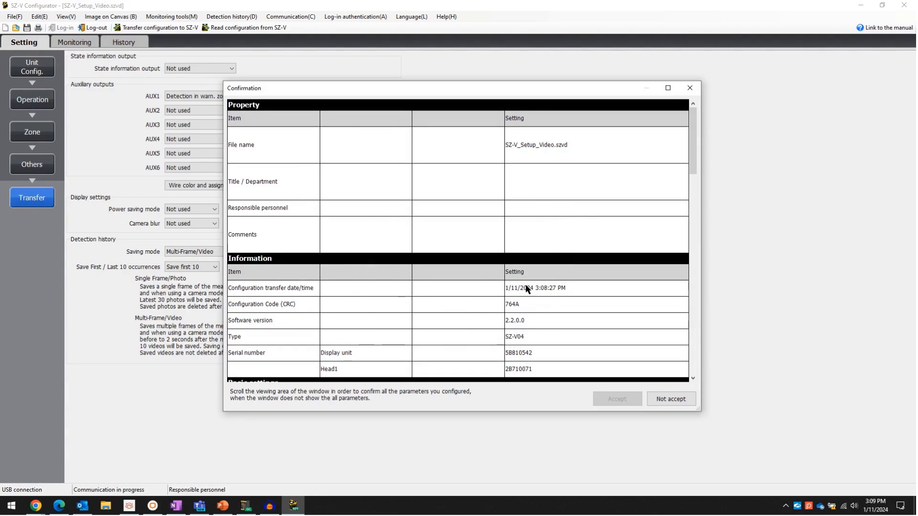
drag(693, 165, 699, 373)
click(622, 402)
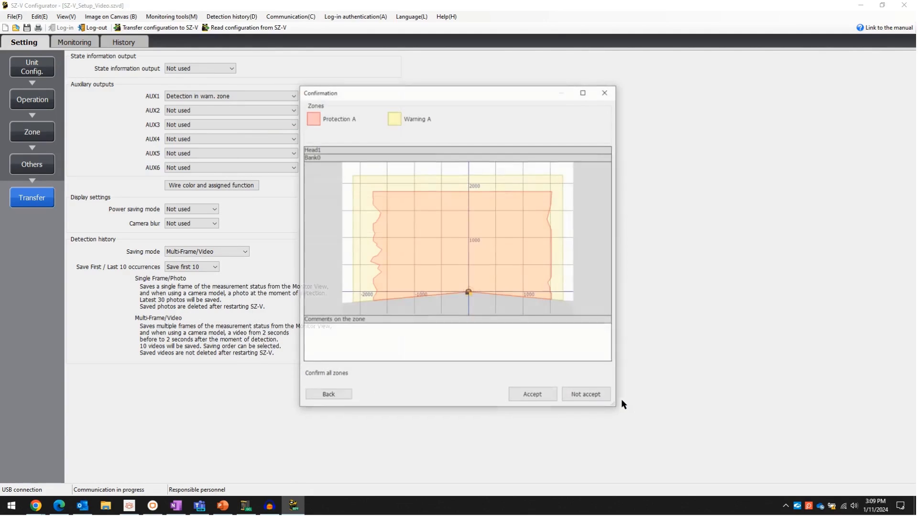
click(534, 395)
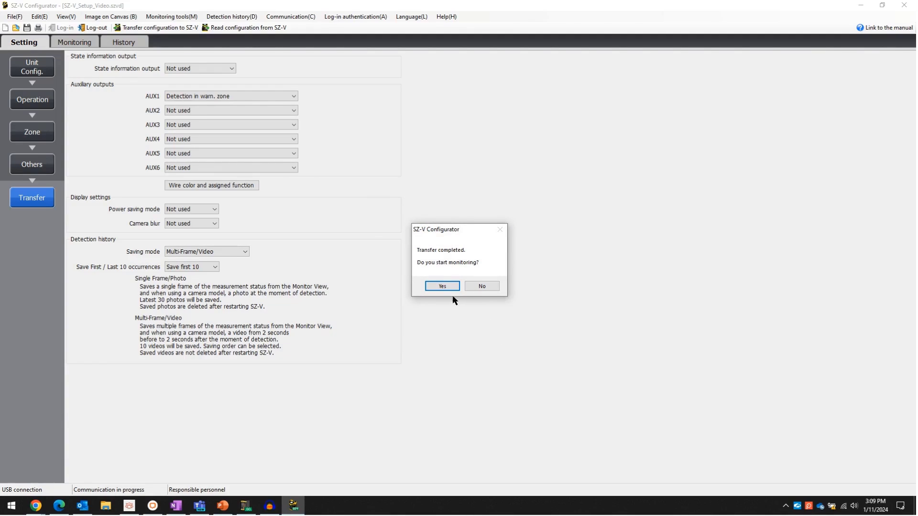
click(441, 286)
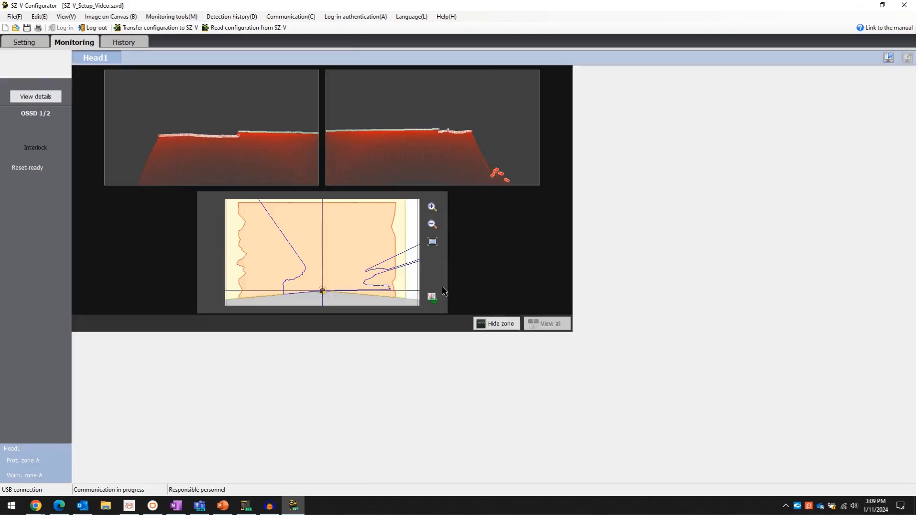